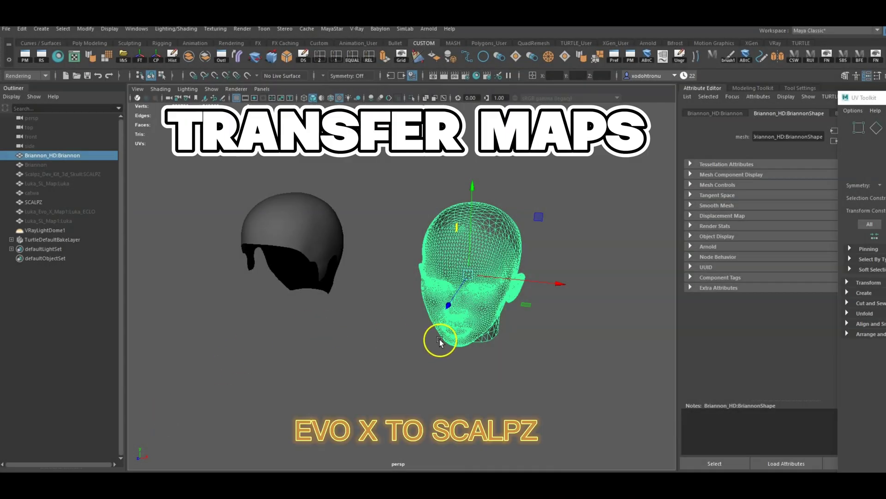
pyautogui.keyDown('alt'); pyautogui.moveTo(525, 292); pyautogui.dragTo(560, 292); pyautogui.keyUp('alt')
pyautogui.click(560, 292)
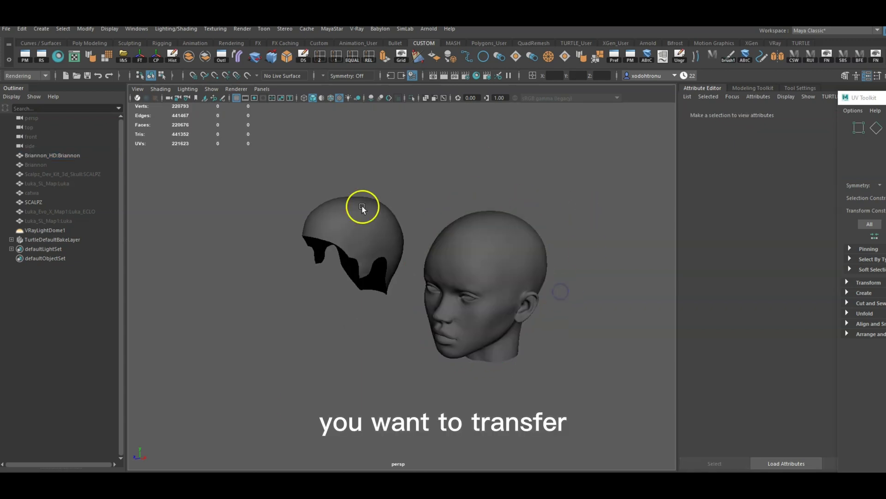
pyautogui.click(488, 286)
pyautogui.click(372, 256)
pyautogui.click(303, 381)
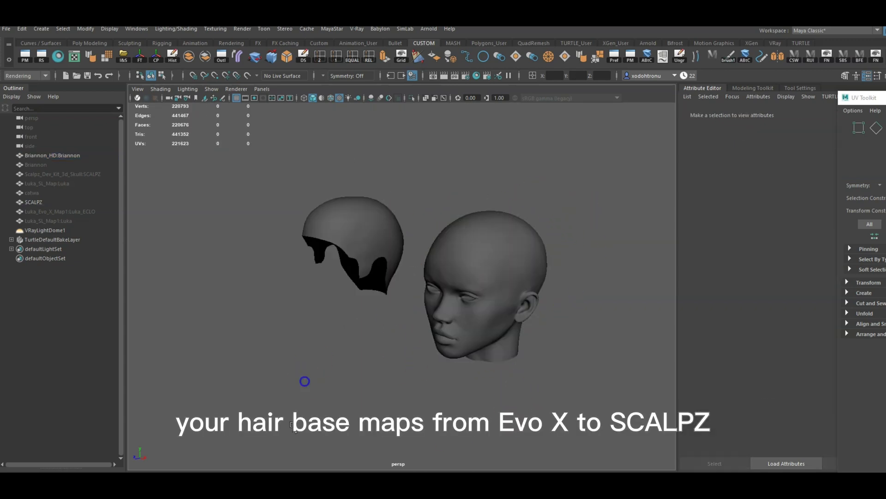
# - Compare the UV layouts of the Briannon_HD head and the SCALPZ mesh in the UV Editor
pyautogui.click(467, 264)
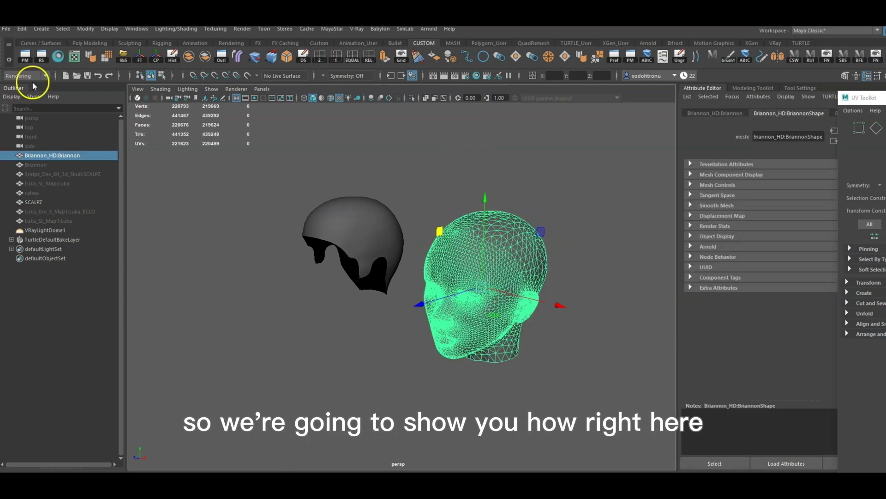
pyautogui.click(74, 57)
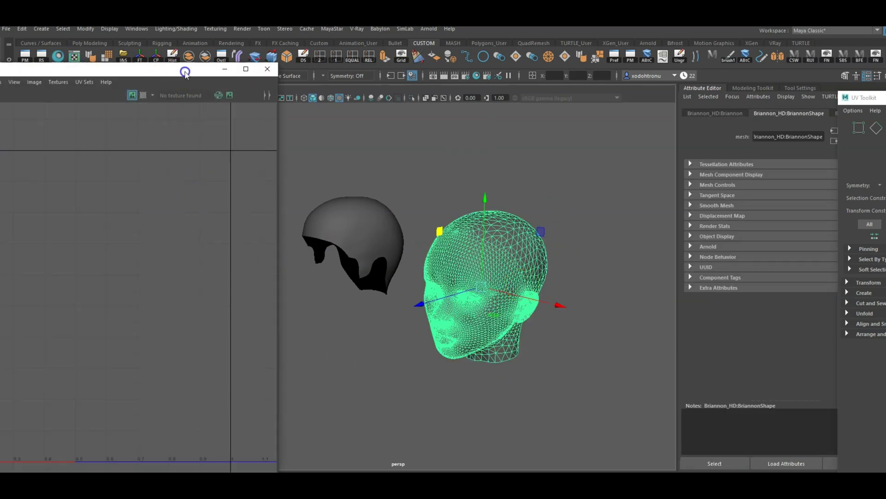
pyautogui.moveTo(257, 72); pyautogui.dragTo(273, 86)
pyautogui.click(576, 186)
pyautogui.click(445, 273)
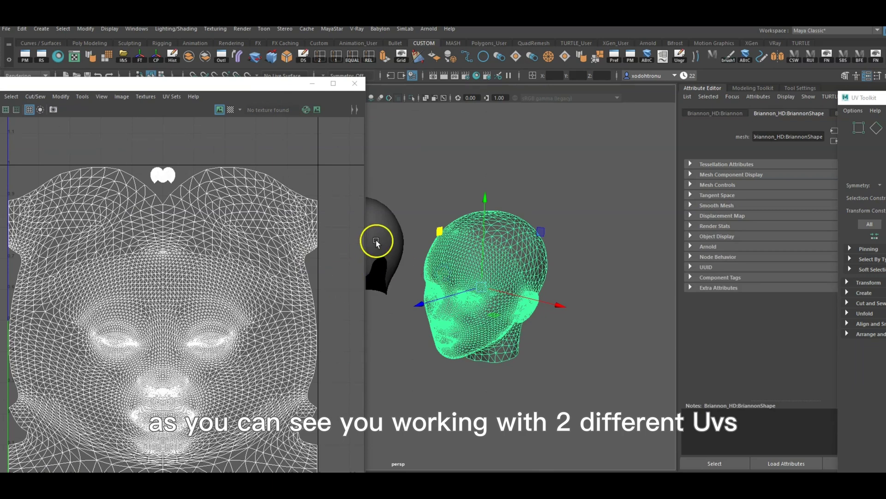
pyautogui.click(397, 225)
pyautogui.click(476, 282)
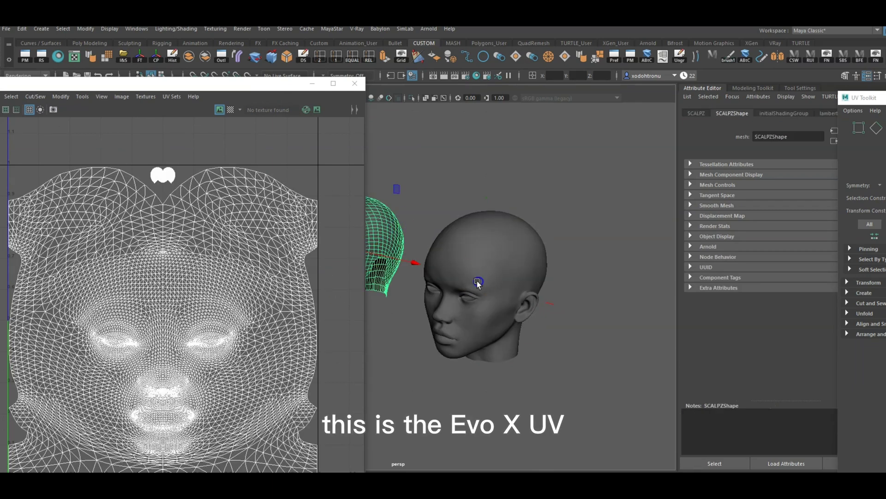
pyautogui.click(390, 236)
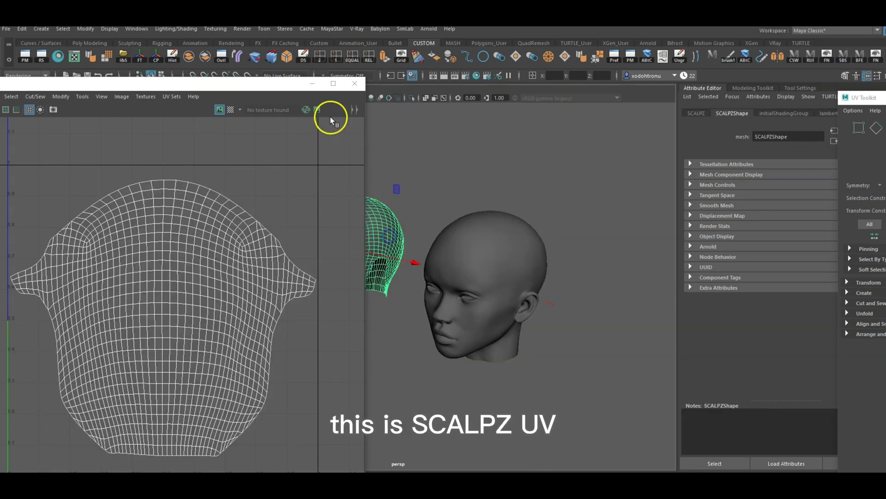
pyautogui.click(312, 84)
pyautogui.click(494, 254)
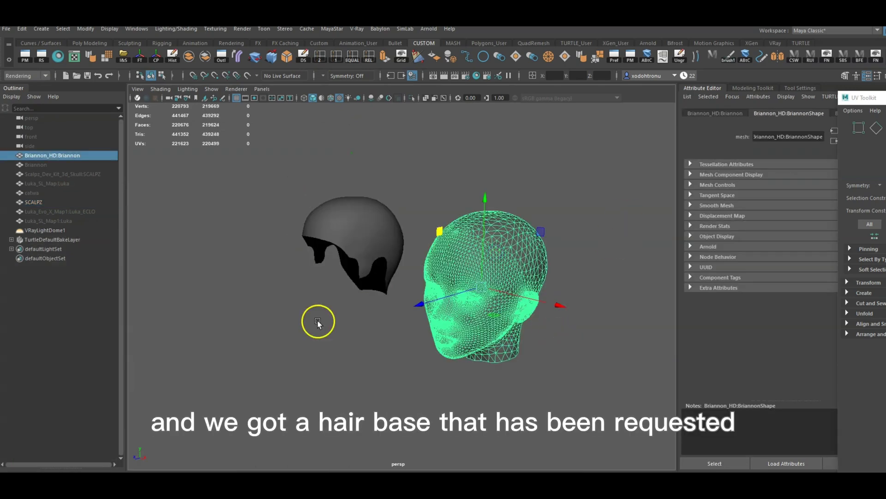
pyautogui.moveTo(487, 483)
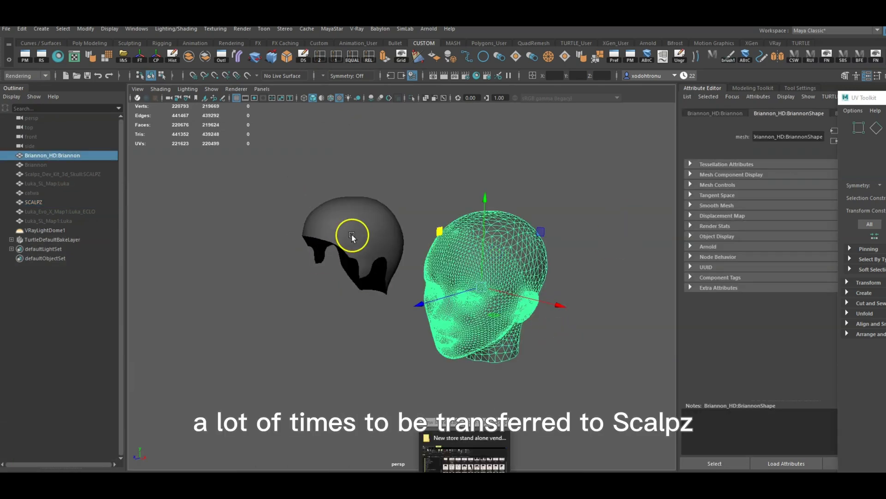
pyautogui.click(584, 313)
pyautogui.scroll(3, 567, 399)
pyautogui.keyDown('alt'); pyautogui.moveTo(566, 397); pyautogui.dragTo(545, 323); pyautogui.keyUp('alt')
pyautogui.click(533, 261)
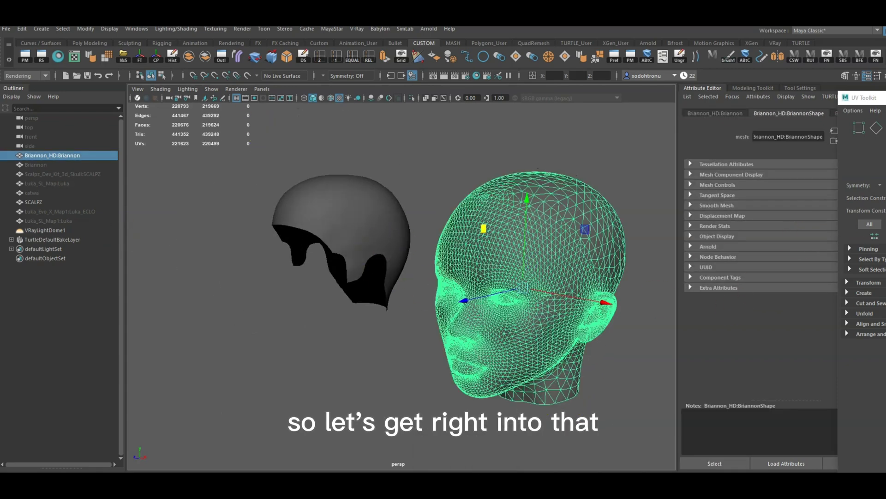
pyautogui.keyDown('alt'); pyautogui.moveTo(521, 300); pyautogui.dragTo(511, 300); pyautogui.keyUp('alt')
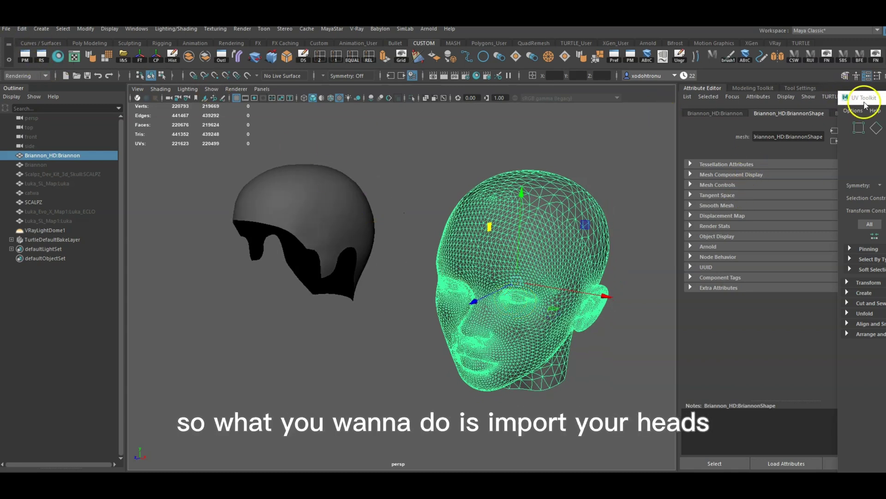
pyautogui.moveTo(868, 103); pyautogui.dragTo(885, 104)
pyautogui.scroll(-5, 566, 264)
pyautogui.keyDown('alt'); pyautogui.moveTo(513, 267); pyautogui.dragTo(485, 295); pyautogui.keyUp('alt')
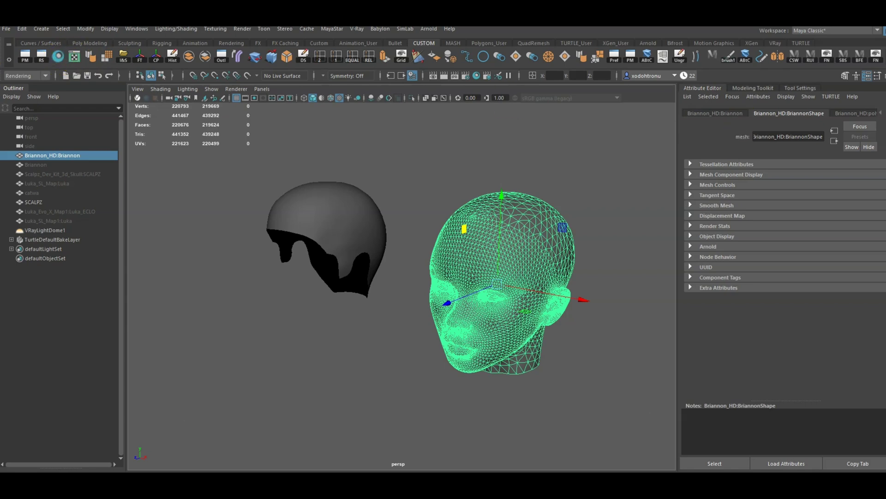
# - Find the Lambert shader in Hypershade, create a new Lambert material and look for it among the scene's materials
pyautogui.moveTo(802, 95); pyautogui.dragTo(317, 122)
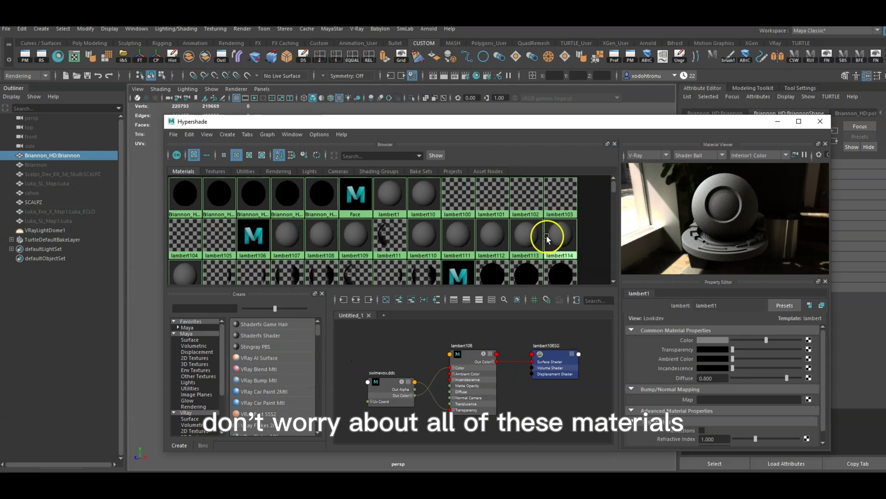
pyautogui.click(382, 349)
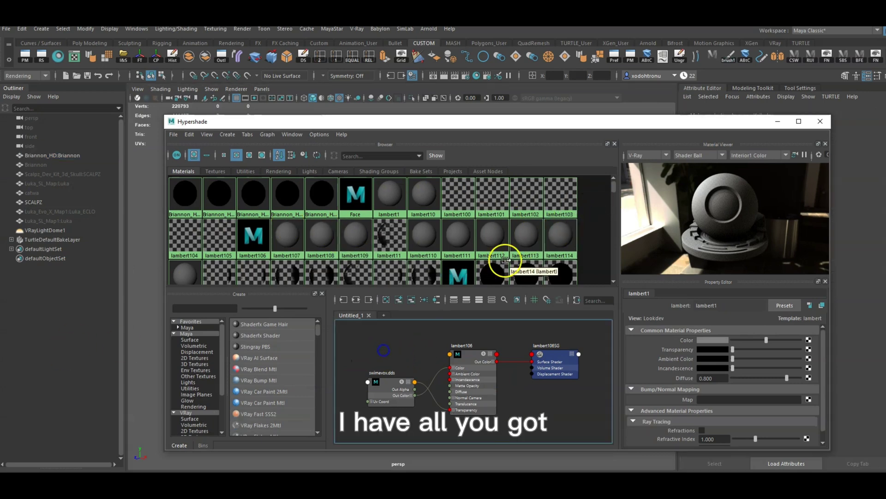
pyautogui.click(218, 308)
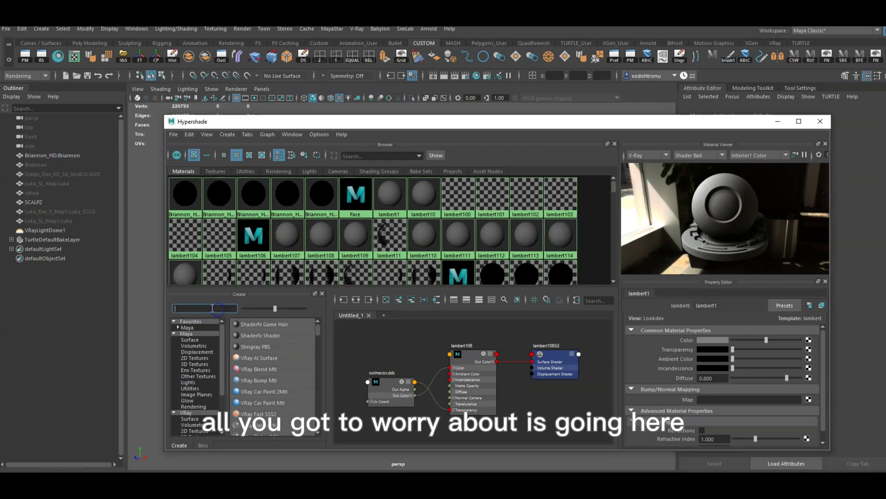
pyautogui.write('lamb')
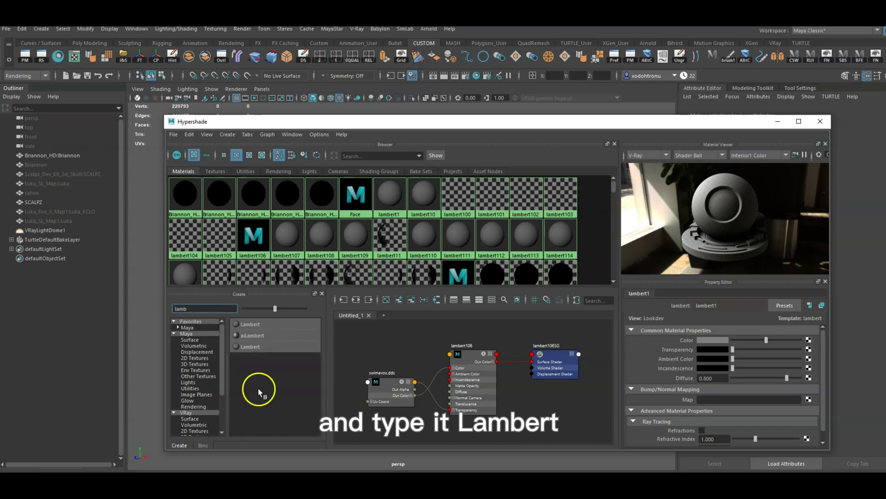
pyautogui.click(250, 325)
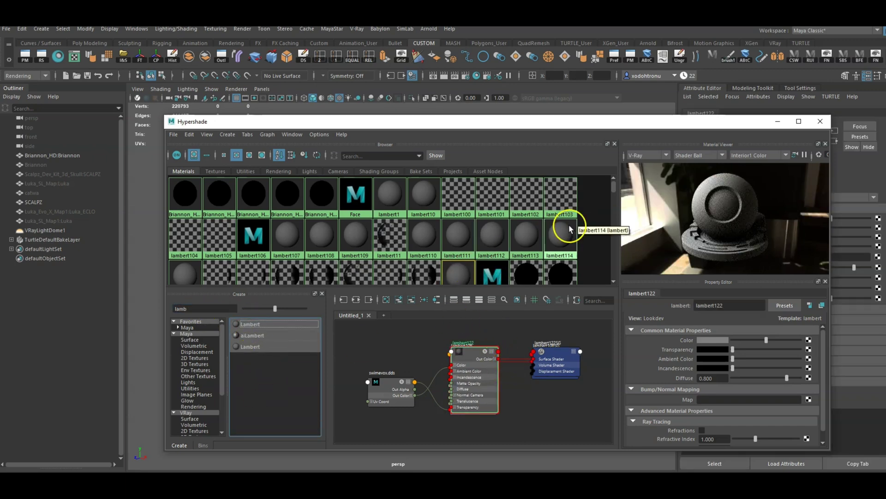
pyautogui.scroll(-5, 568, 223)
pyautogui.click(616, 242)
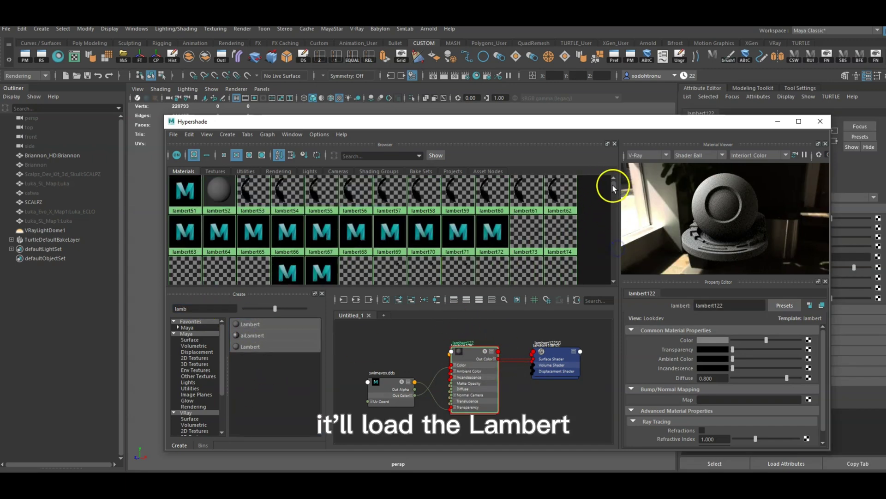
pyautogui.moveTo(614, 186); pyautogui.dragTo(613, 271)
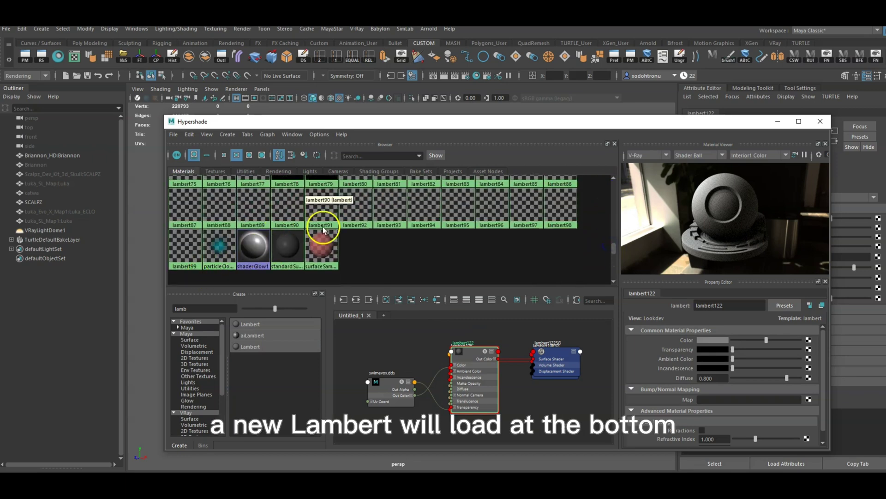
pyautogui.scroll(-1, 351, 259)
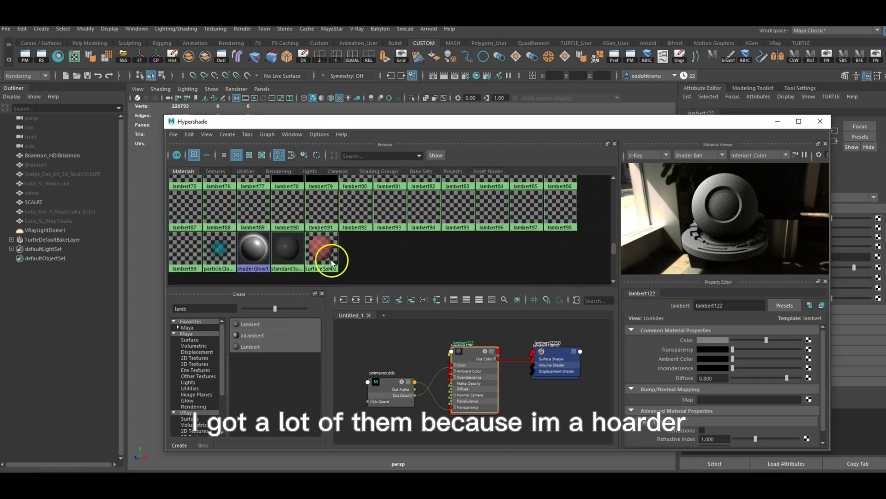
pyautogui.rightClick(171, 264)
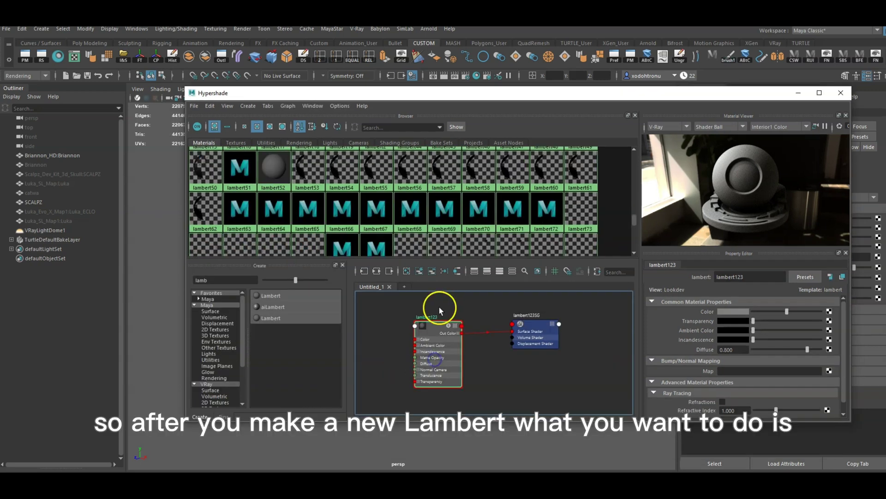
# - Spread out the Lambert and shading group nodes and add a File texture node to the graph
pyautogui.moveTo(434, 328); pyautogui.dragTo(433, 325)
pyautogui.moveTo(537, 329); pyautogui.dragTo(606, 322)
pyautogui.moveTo(440, 333); pyautogui.dragTo(513, 336)
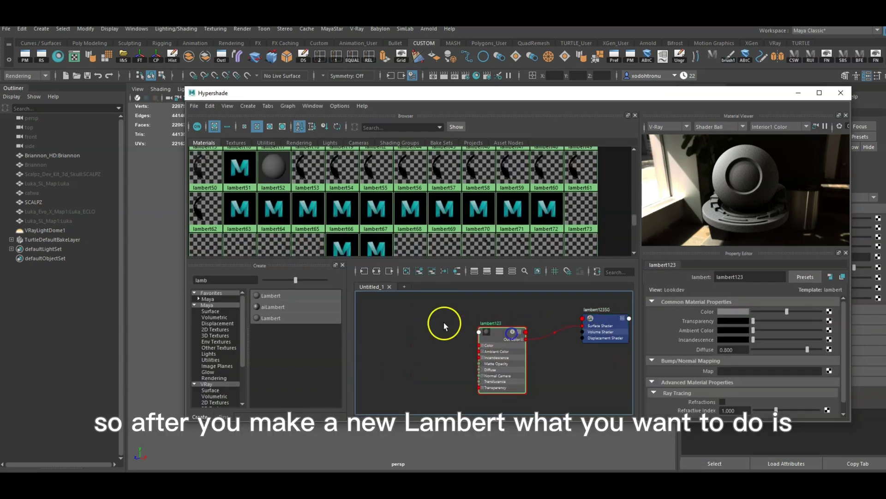
pyautogui.click(227, 280)
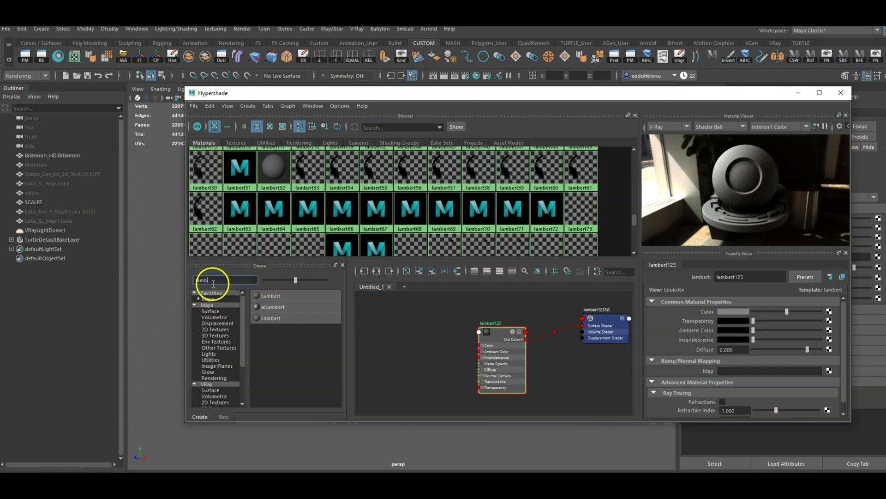
pyautogui.moveTo(212, 282); pyautogui.dragTo(69, 282)
pyautogui.write('file')
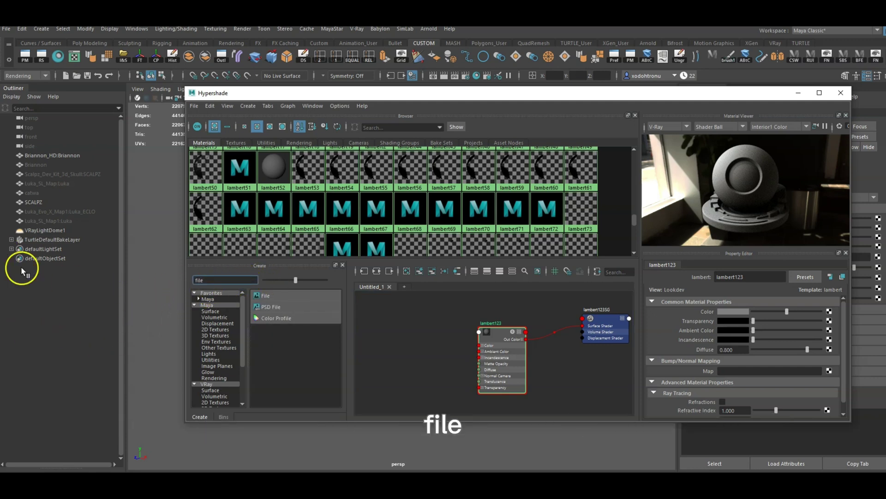
pyautogui.moveTo(299, 295); pyautogui.dragTo(417, 311)
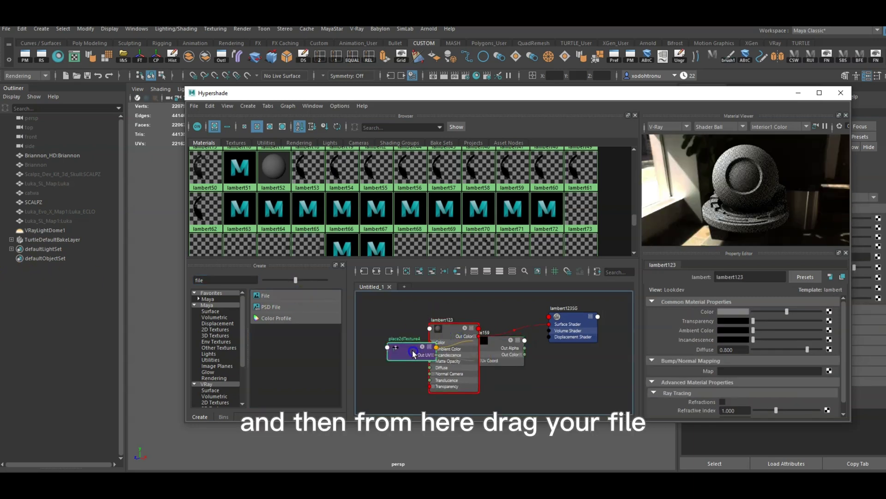
# - Line up the texture placement, file and Lambert nodes, and connect the file texture to the Lambert's Color
pyautogui.moveTo(394, 352); pyautogui.dragTo(356, 352)
pyautogui.moveTo(439, 331); pyautogui.dragTo(441, 358)
pyautogui.moveTo(545, 349); pyautogui.dragTo(516, 356)
pyautogui.moveTo(433, 351); pyautogui.dragTo(660, 316, button='middle')
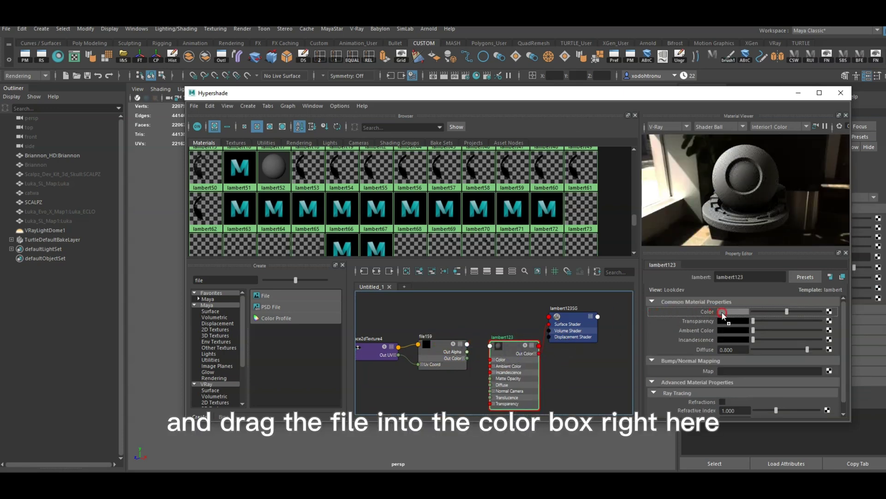
pyautogui.moveTo(726, 316); pyautogui.dragTo(728, 315, button='middle')
# - Rename the new Lambert material as flow_haibase
pyautogui.click(442, 362)
pyautogui.doubleClick(502, 336)
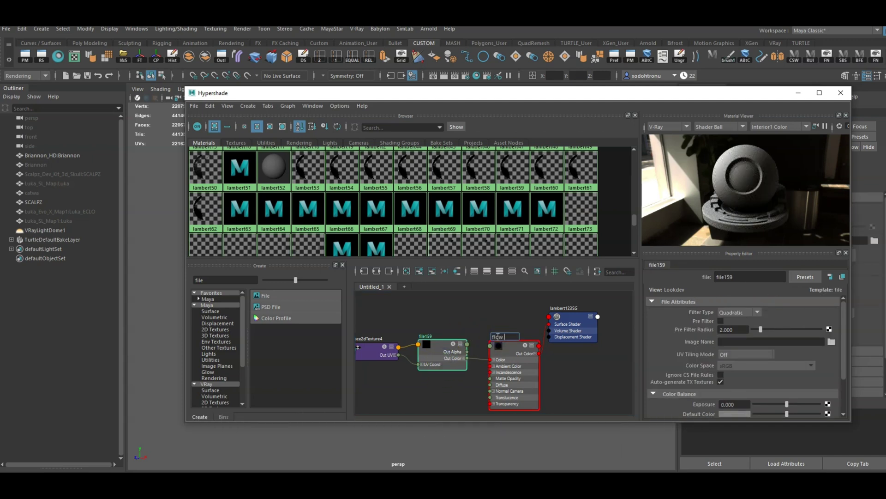
pyautogui.write('flow_haibase')
pyautogui.press('Return')
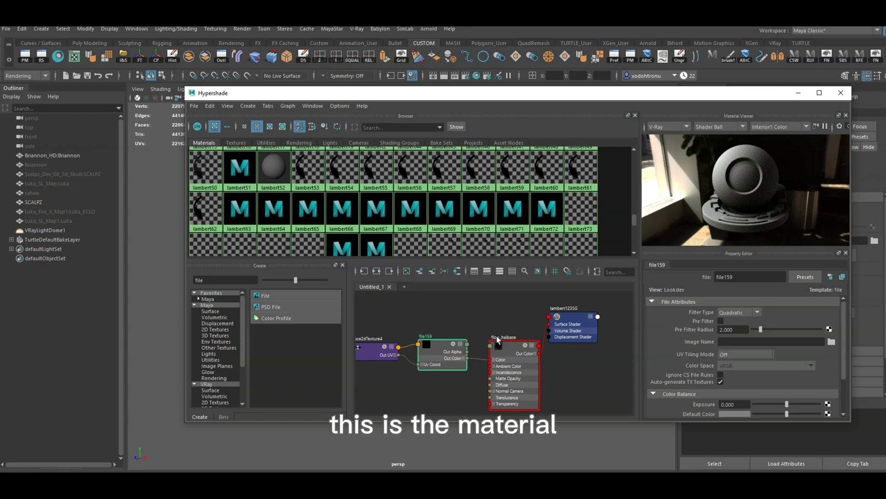
# - Load Flow hairbase brown.png from the Flow folder in sourceimages as the file node's image
pyautogui.click(831, 341)
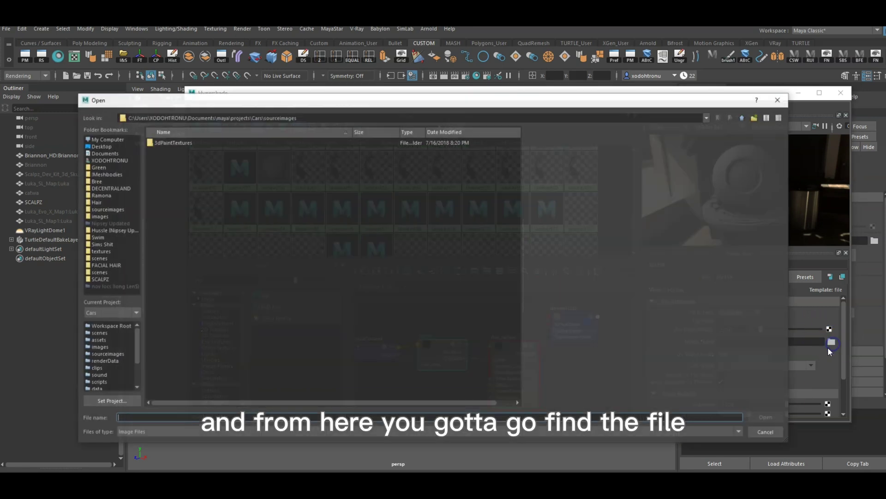
pyautogui.click(100, 273)
pyautogui.click(102, 265)
pyautogui.click(99, 279)
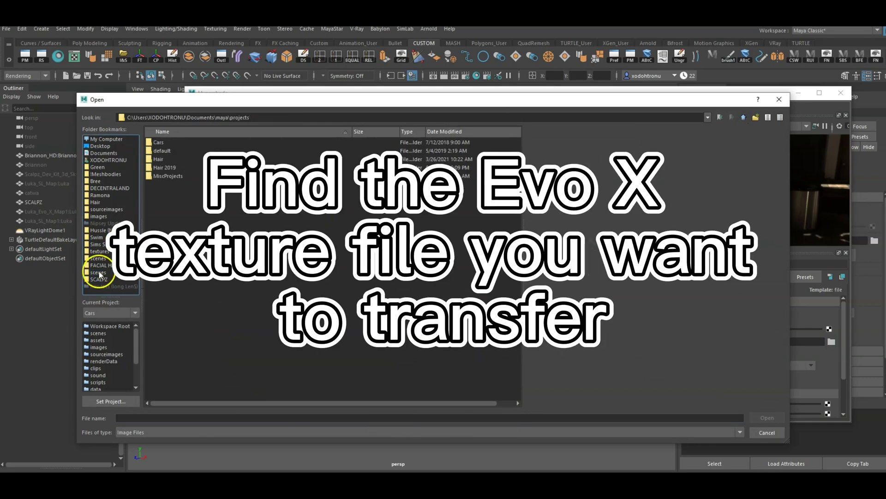
pyautogui.click(106, 209)
pyautogui.click(161, 344)
pyautogui.doubleClick(162, 344)
pyautogui.click(767, 418)
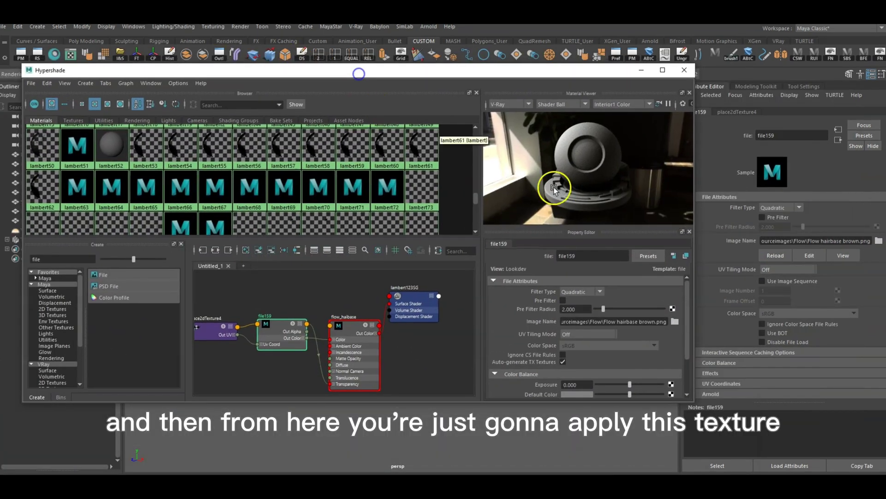
# - Assign the flow_haibase material to the Evo X head mesh and minimize the Hypershade window
pyautogui.moveTo(695, 186); pyautogui.dragTo(504, 196)
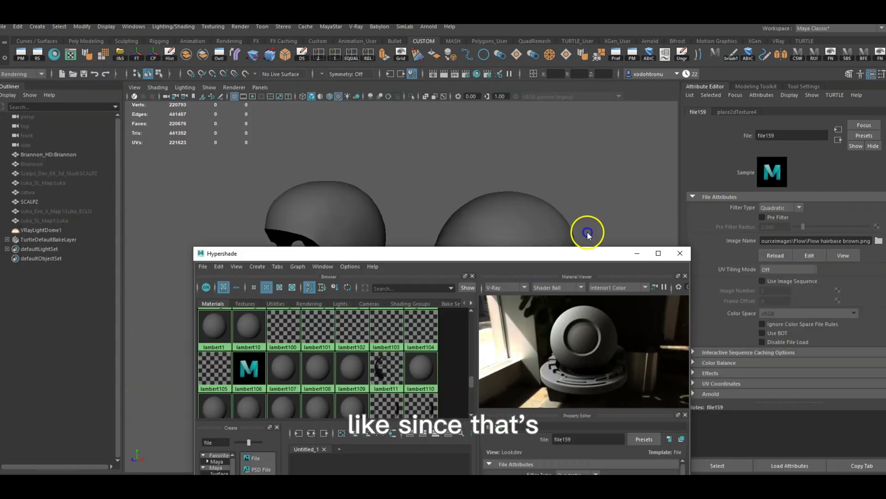
pyautogui.moveTo(586, 231); pyautogui.dragTo(149, 103)
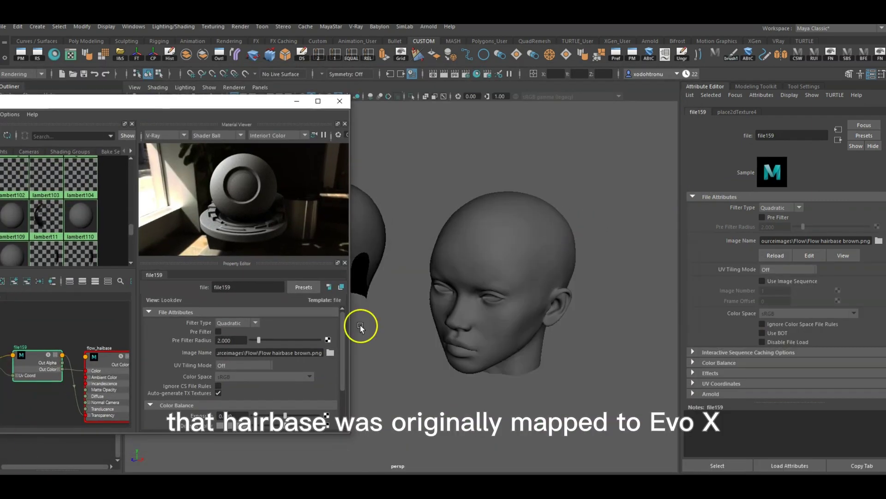
pyautogui.rightClick(519, 243)
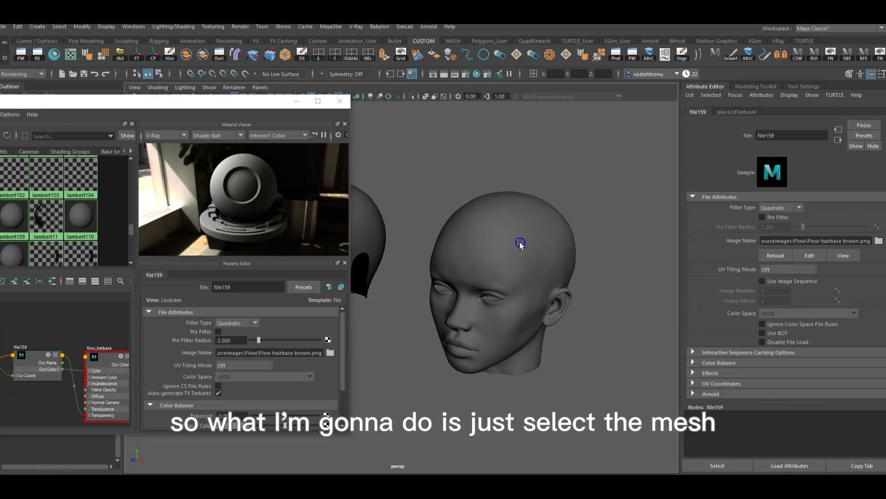
pyautogui.click(519, 243)
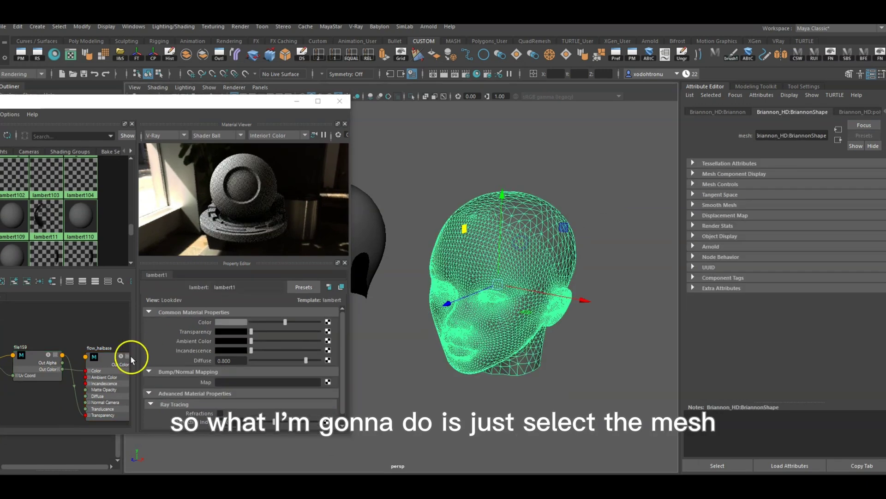
pyautogui.rightClick(123, 380)
pyautogui.click(106, 326)
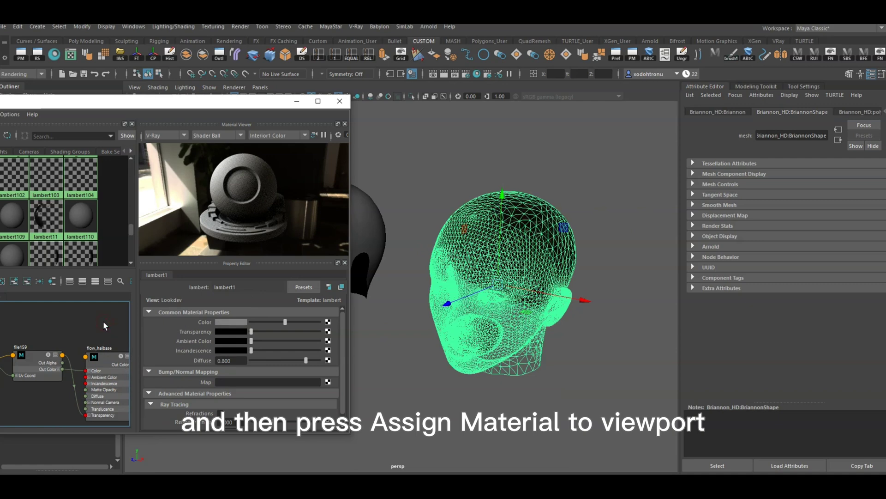
pyautogui.click(297, 100)
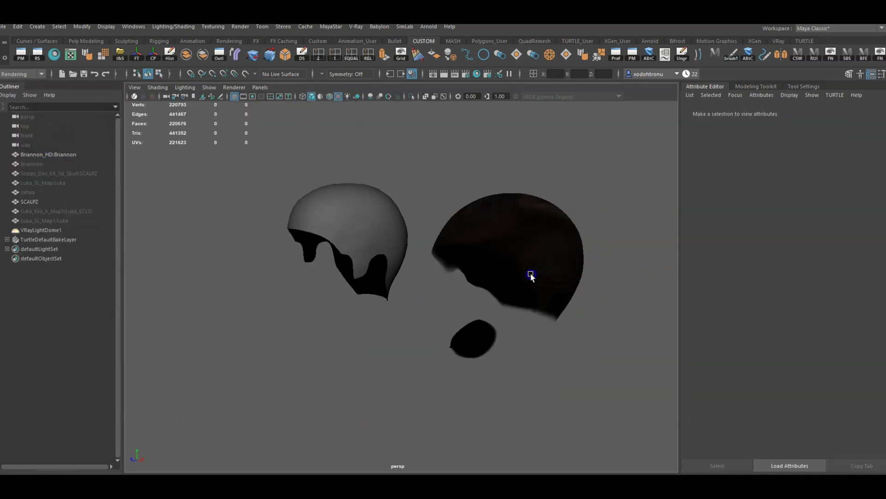
# - Select the textured head and open Transfer Maps from the Rendering menu set
pyautogui.keyDown('alt'); pyautogui.moveTo(519, 274); pyautogui.dragTo(540, 282); pyautogui.keyUp('alt')
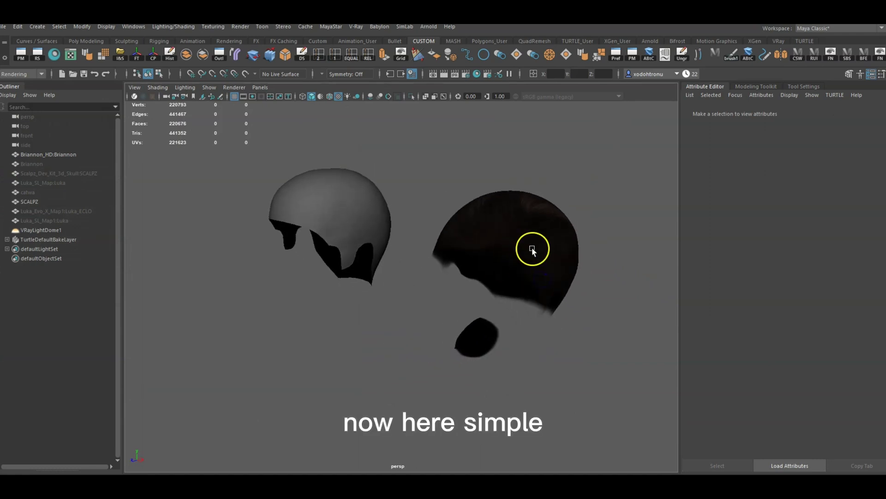
pyautogui.keyDown('alt'); pyautogui.moveTo(538, 242); pyautogui.dragTo(476, 311); pyautogui.keyUp('alt')
pyautogui.click(432, 281)
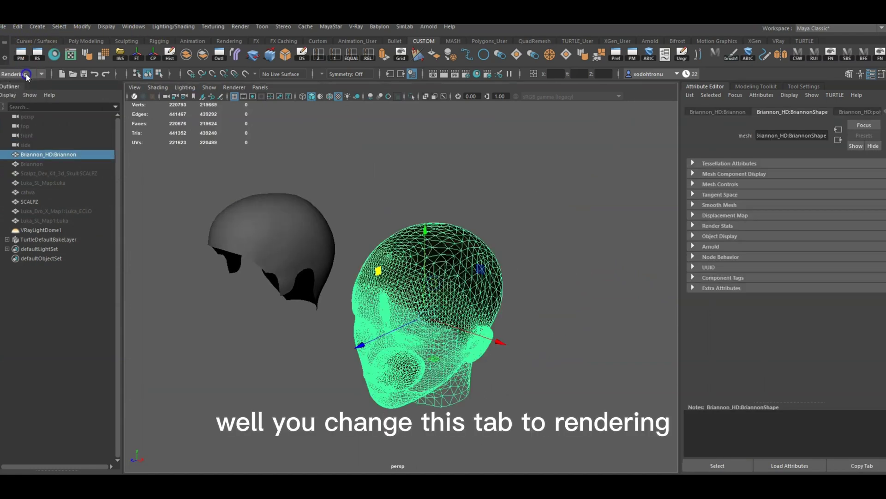
pyautogui.click(22, 123)
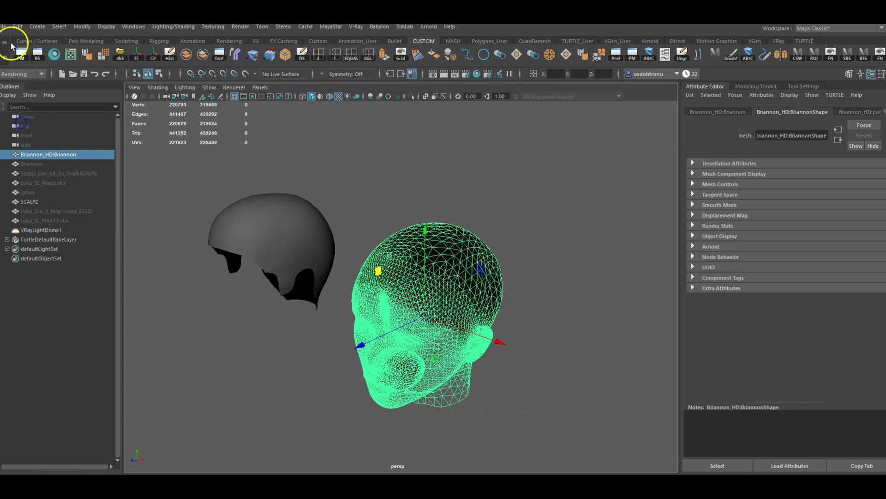
pyautogui.click(3, 26)
pyautogui.moveTo(132, 31)
pyautogui.moveTo(174, 26)
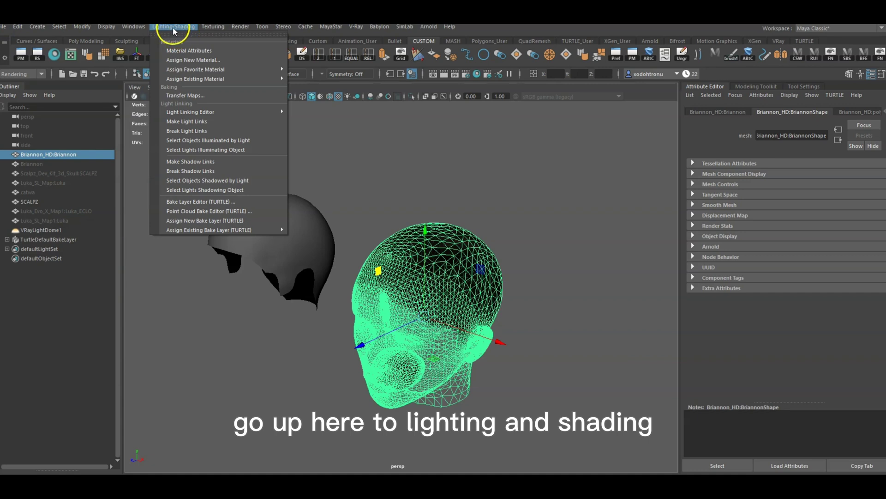
pyautogui.click(197, 95)
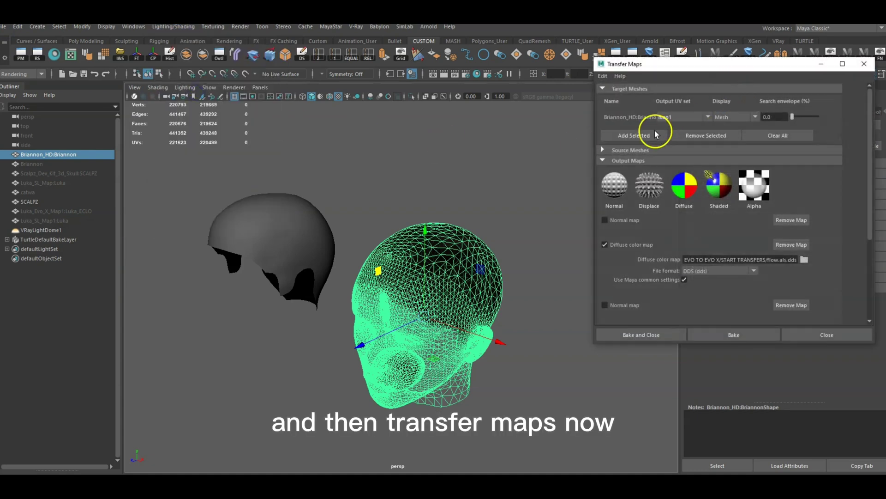
# - Clear the target mesh list in Transfer Maps and expand the Source Meshes section
pyautogui.click(778, 135)
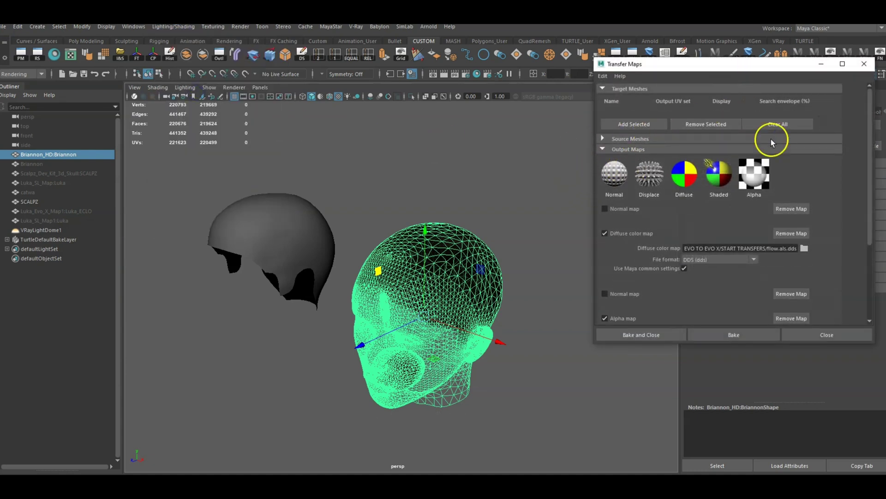
pyautogui.click(764, 139)
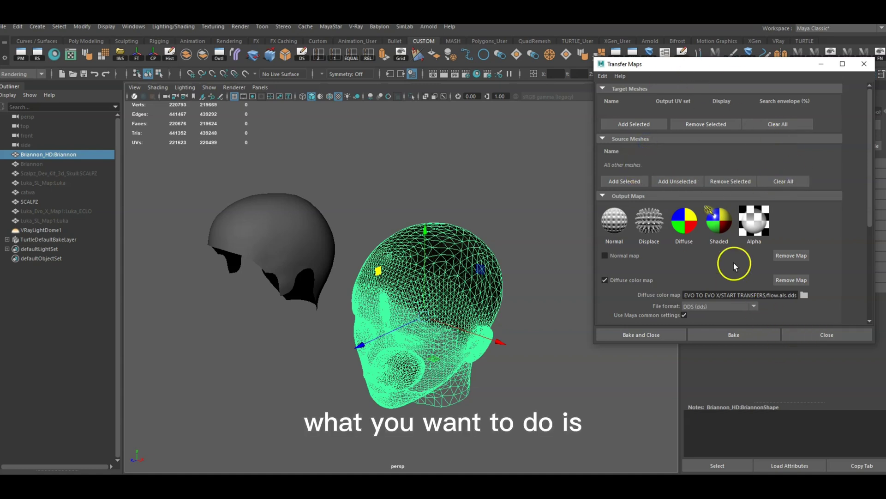
pyautogui.scroll(-3, 724, 241)
pyautogui.scroll(3, 723, 231)
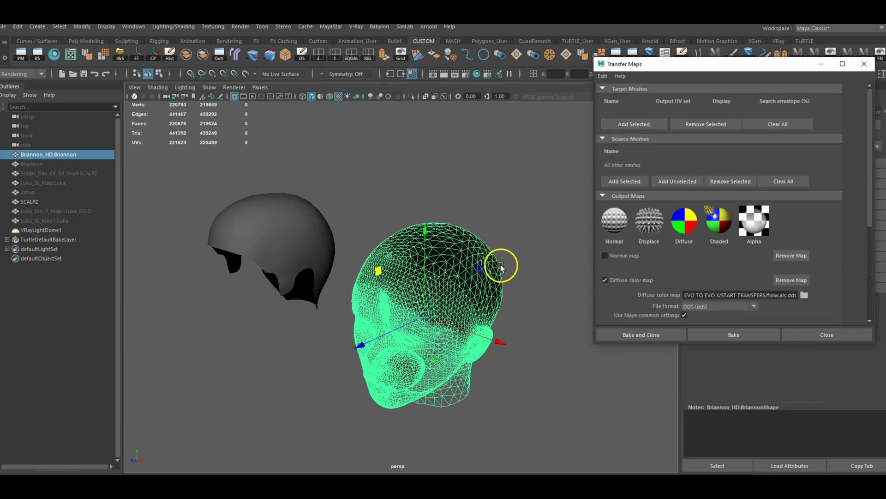
# - Turn off the enabled output maps and enable only the Diffuse color map and Alpha map
pyautogui.scroll(-3, 790, 231)
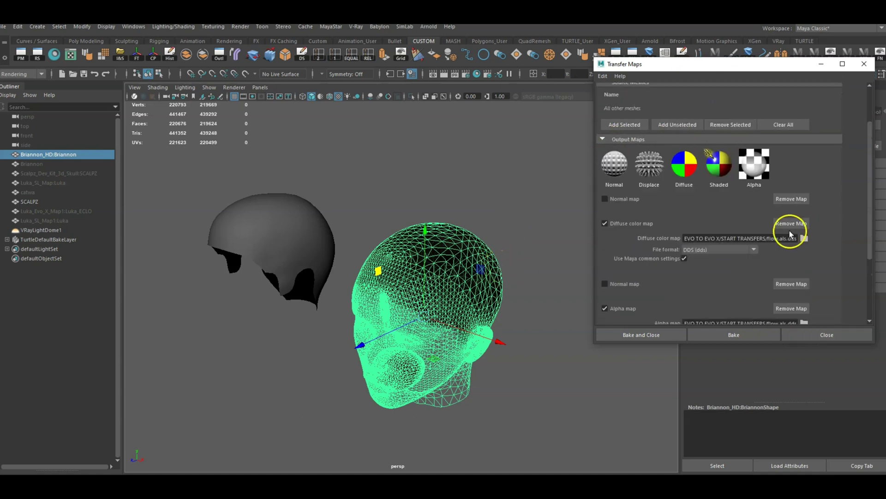
pyautogui.click(605, 224)
pyautogui.click(606, 273)
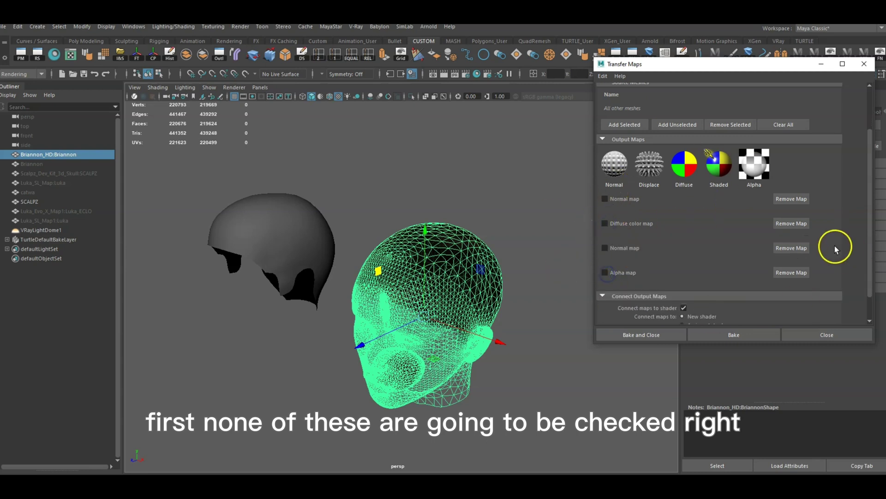
pyautogui.click(605, 224)
pyautogui.scroll(-2, 604, 225)
pyautogui.click(604, 243)
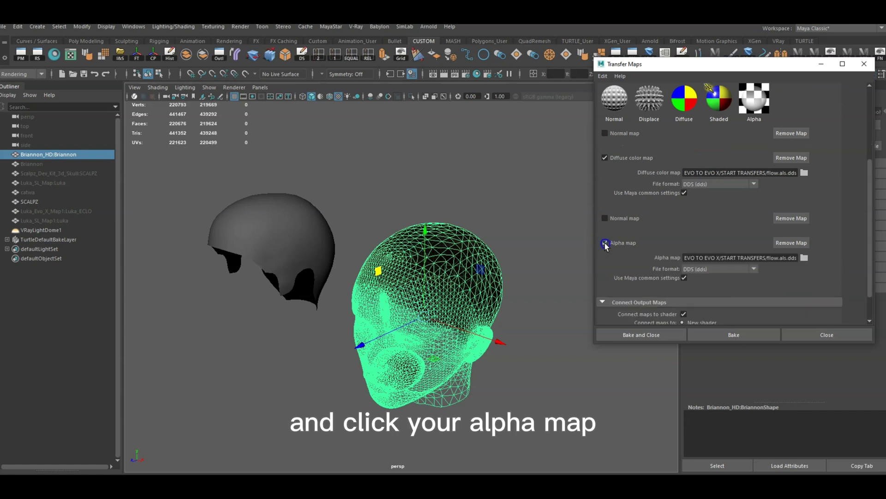
pyautogui.scroll(2, 671, 233)
pyautogui.moveTo(731, 239); pyautogui.dragTo(798, 239)
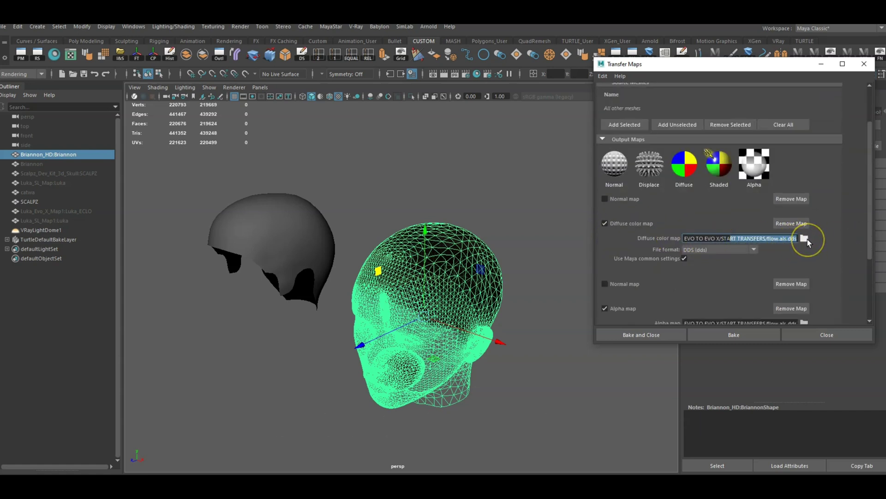
pyautogui.click(805, 238)
pyautogui.click(784, 98)
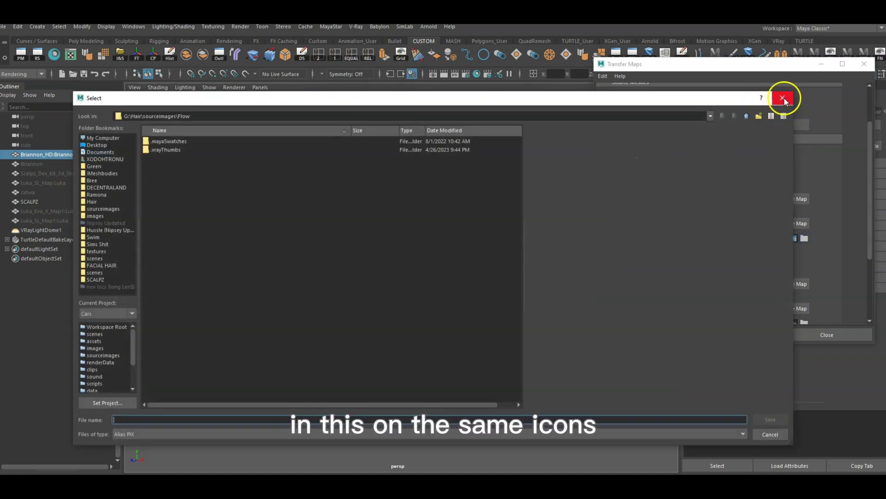
# - Name the diffuse color map's output file flow in the START TRANSFERS folder
pyautogui.scroll(-2, 808, 247)
pyautogui.moveTo(768, 266); pyautogui.dragTo(860, 257)
pyautogui.click(765, 184)
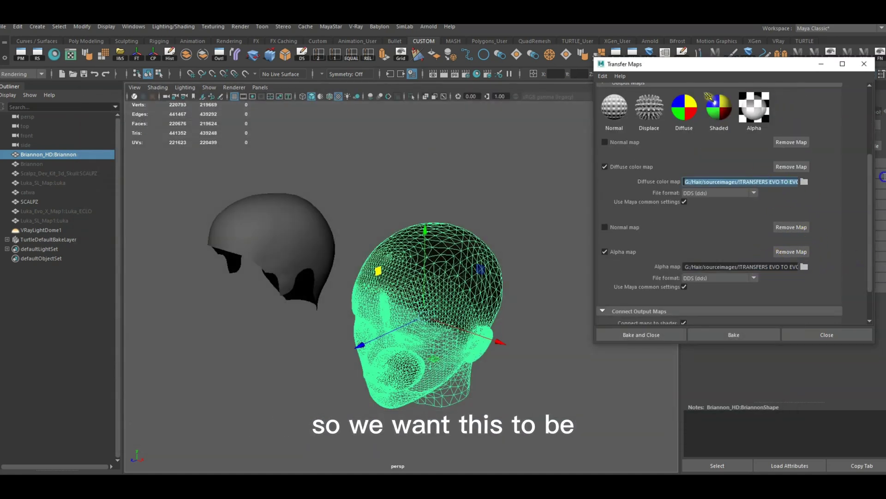
pyautogui.moveTo(770, 186); pyautogui.dragTo(880, 178)
pyautogui.click(791, 184)
pyautogui.moveTo(803, 182); pyautogui.dragTo(828, 182)
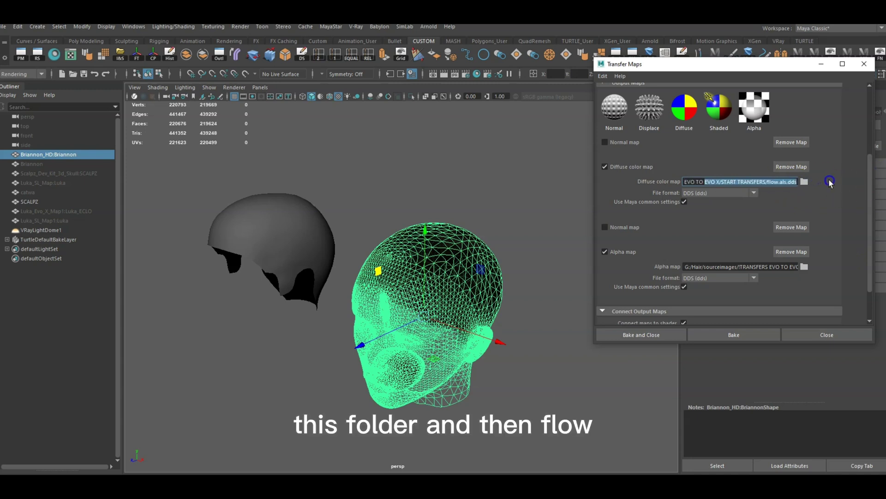
pyautogui.click(777, 184)
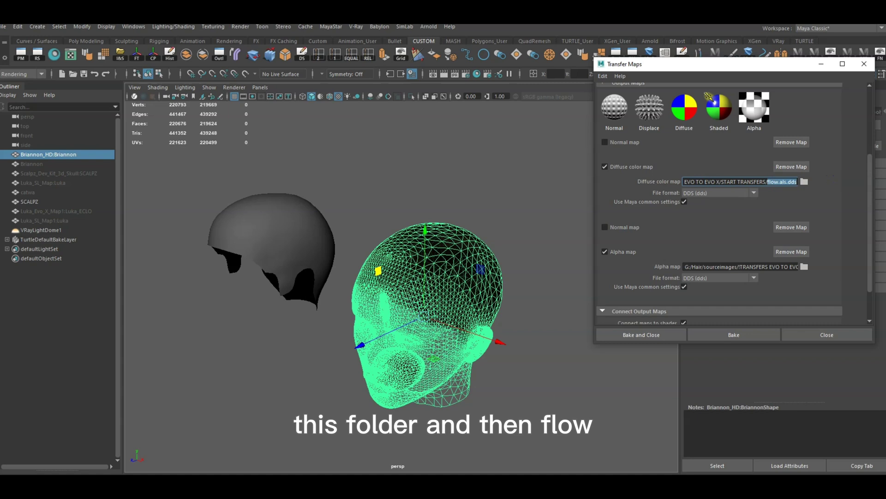
pyautogui.write('flow')
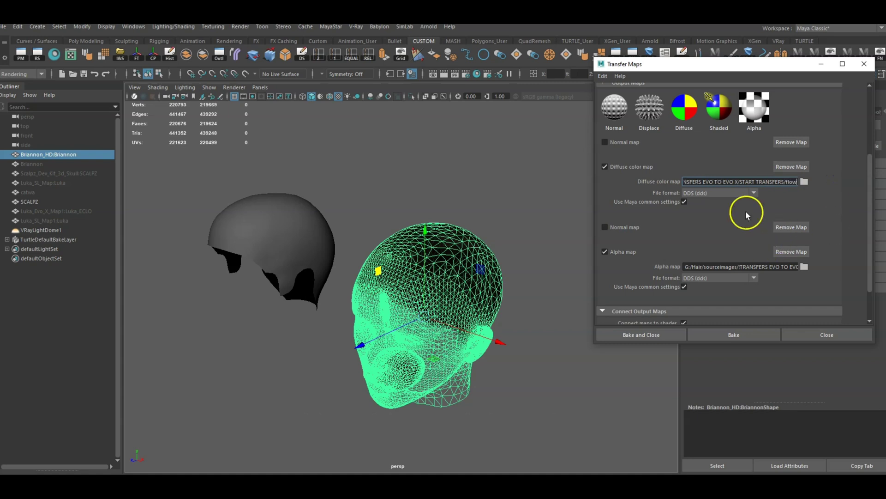
# - Name the alpha map's output file flow in the same START TRANSFERS folder
pyautogui.click(795, 268)
pyautogui.click(775, 268)
pyautogui.hotkey('shift', 'Home')
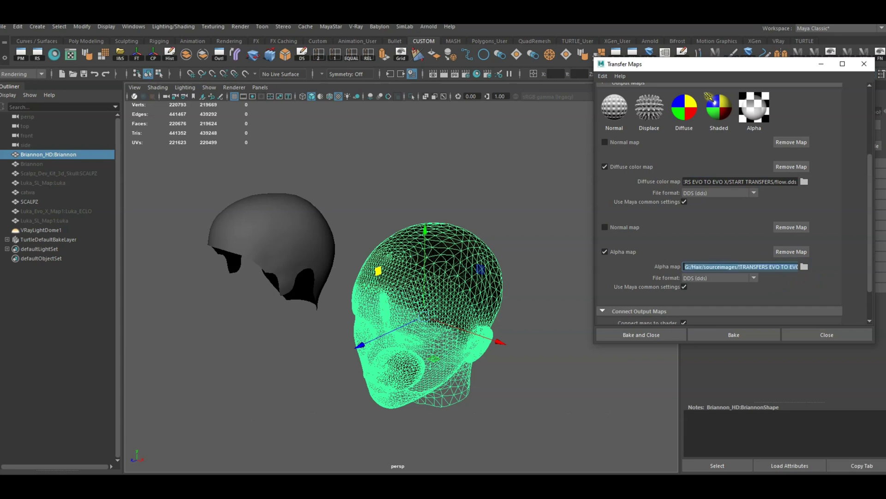
pyautogui.click(689, 266)
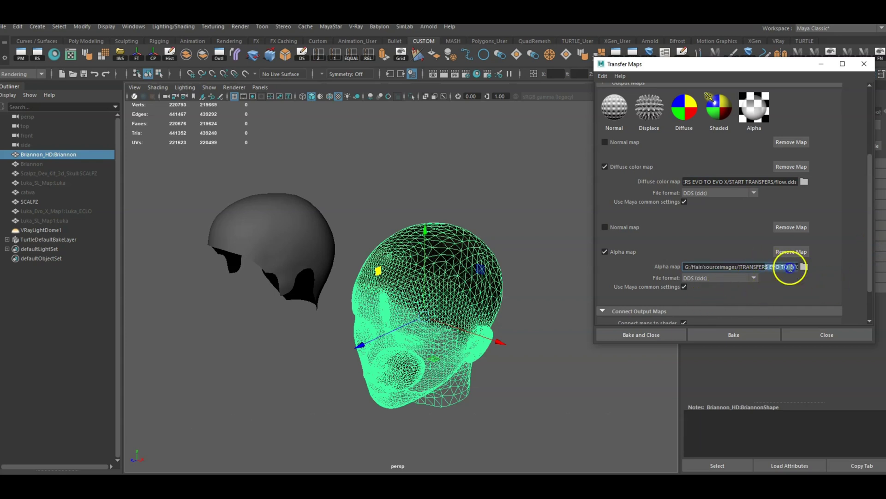
pyautogui.moveTo(804, 268); pyautogui.dragTo(835, 269)
pyautogui.click(775, 264)
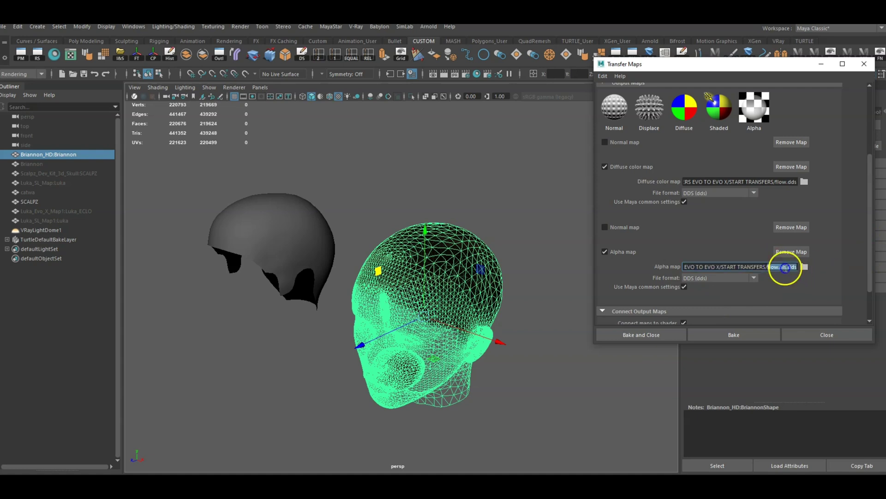
pyautogui.write('flow')
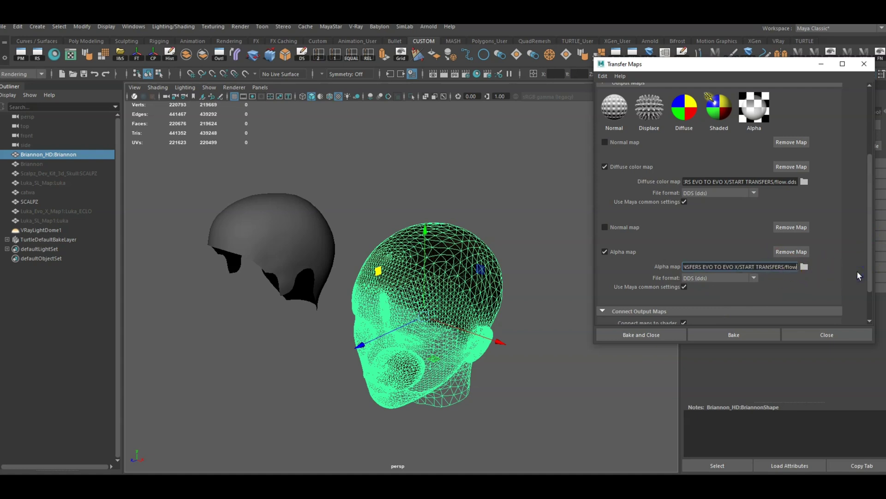
# - Expand the Maya Common Output and Advanced Options settings and set the map width to 512
pyautogui.scroll(-3, 782, 287)
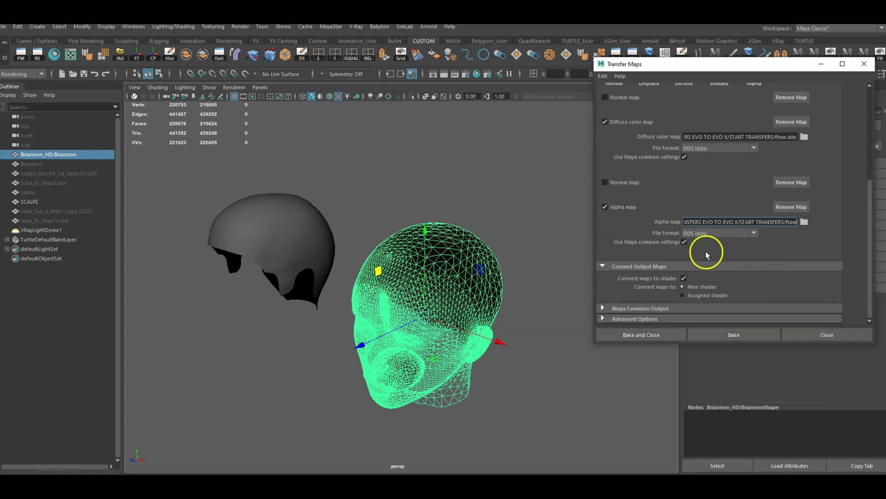
pyautogui.click(605, 308)
pyautogui.scroll(-5, 661, 257)
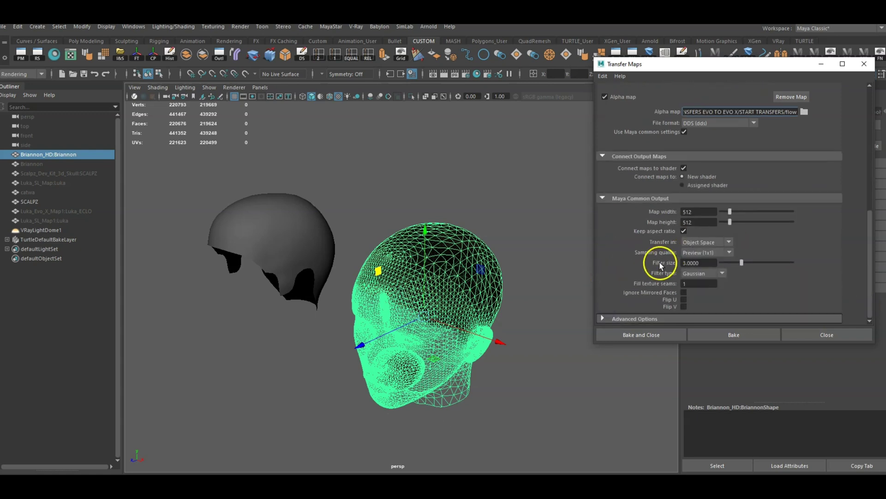
pyautogui.click(603, 319)
pyautogui.scroll(-3, 666, 236)
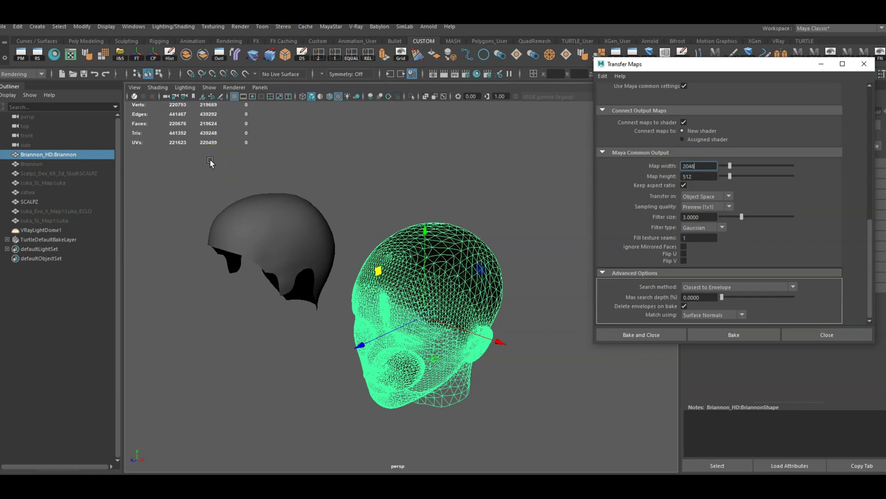
pyautogui.write('512')
pyautogui.click(699, 166)
pyautogui.click(483, 246)
pyautogui.hotkey('ctrl', 'z')
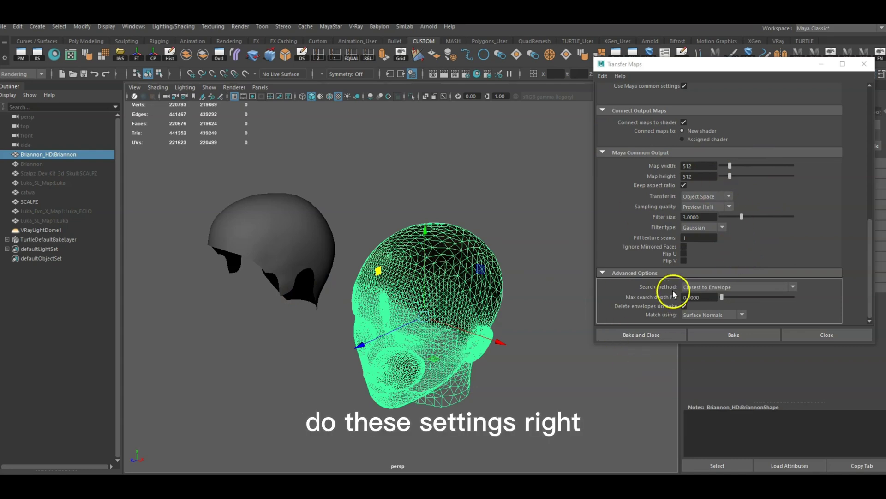
# - Add the textured head as the source mesh for the map transfer
pyautogui.click(287, 256)
pyautogui.scroll(10, 710, 189)
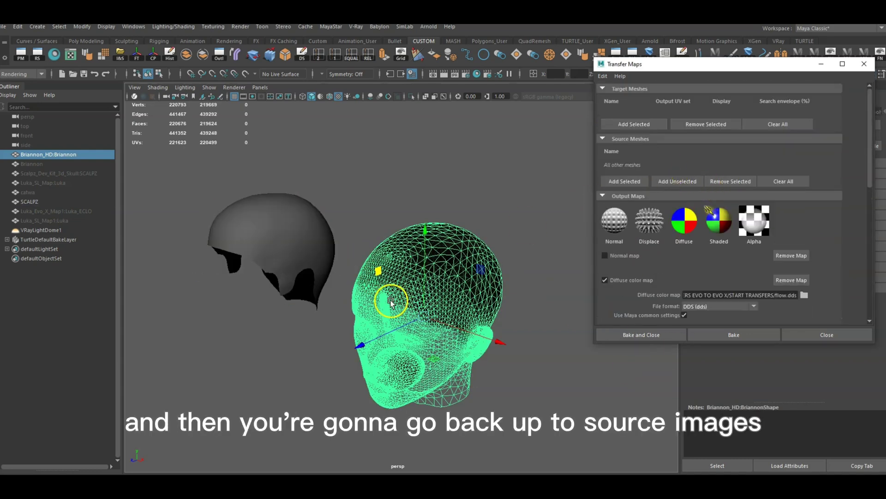
pyautogui.click(508, 238)
pyautogui.click(440, 301)
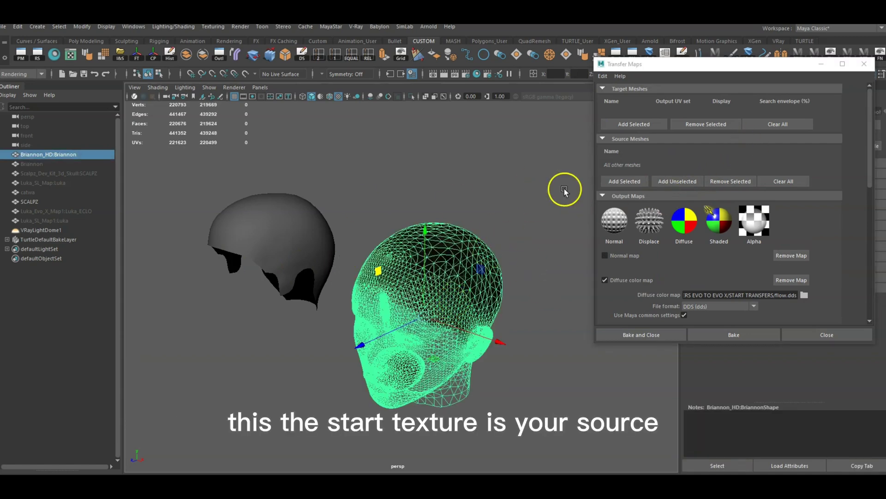
pyautogui.click(639, 185)
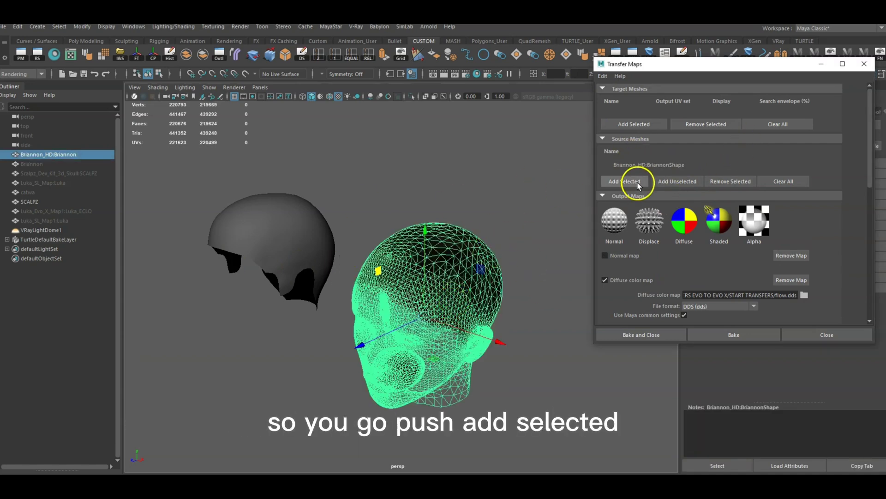
# - Add the SCALPZ mesh as the target mesh and bake the diffuse and alpha maps
pyautogui.click(286, 230)
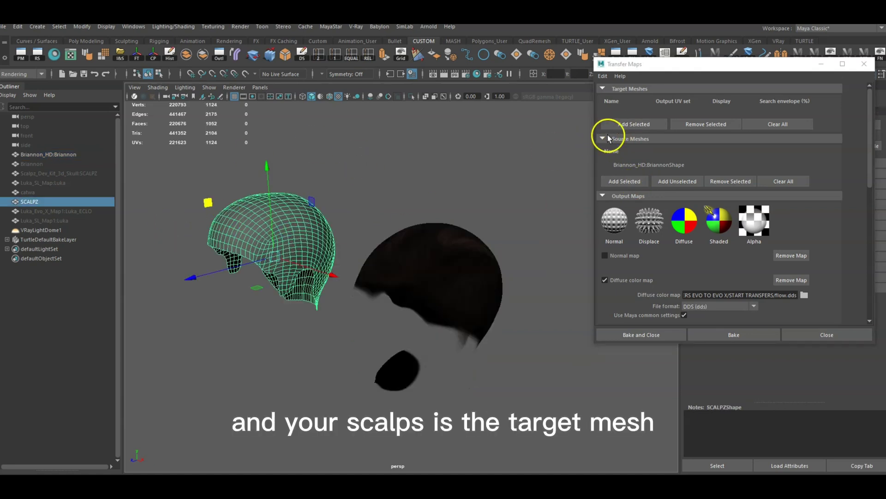
pyautogui.click(644, 124)
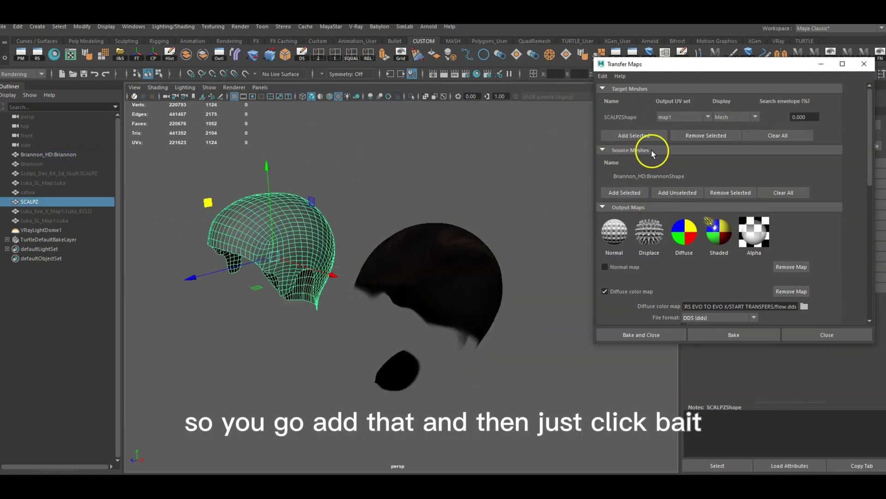
pyautogui.scroll(-5, 711, 223)
pyautogui.scroll(-3, 712, 223)
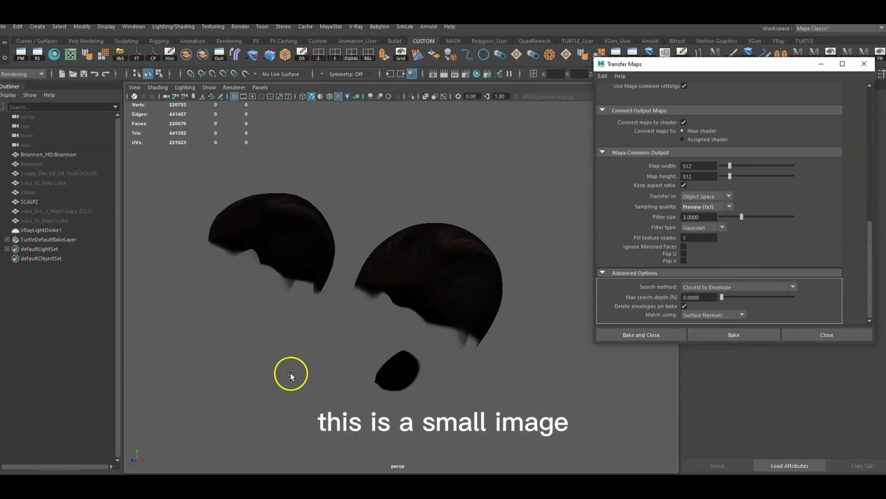
# - Compare the UV layouts and textures of the Evo X head and the SCALPZ mesh in the UV Editor
pyautogui.keyDown('alt'); pyautogui.moveTo(313, 280); pyautogui.dragTo(236, 394); pyautogui.keyUp('alt')
pyautogui.click(464, 319)
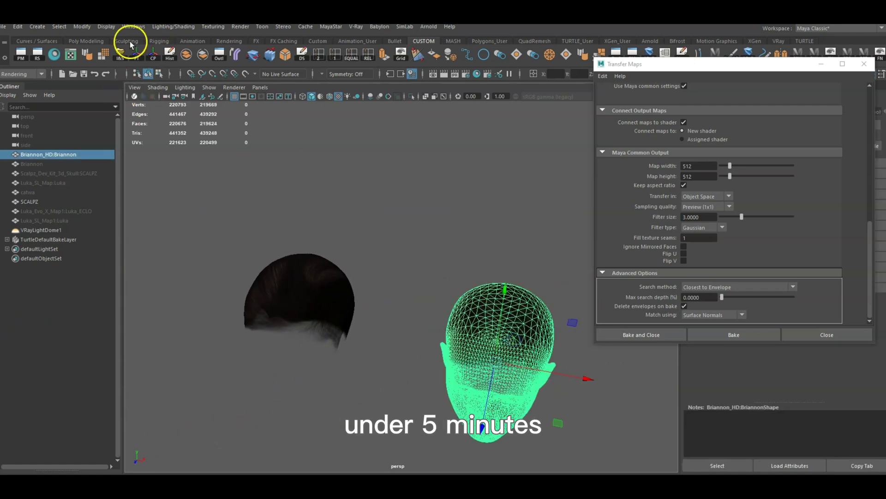
pyautogui.click(55, 55)
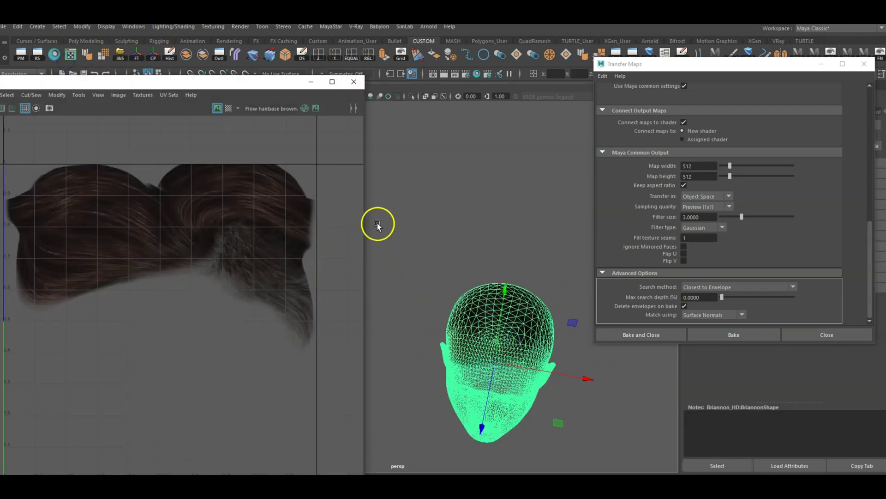
pyautogui.keyDown('alt'); pyautogui.moveTo(413, 278); pyautogui.dragTo(560, 249); pyautogui.keyUp('alt')
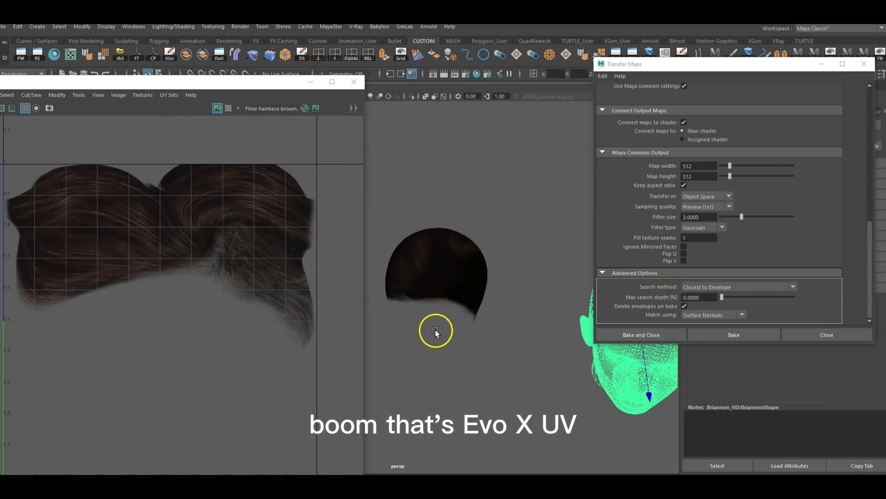
pyautogui.click(430, 289)
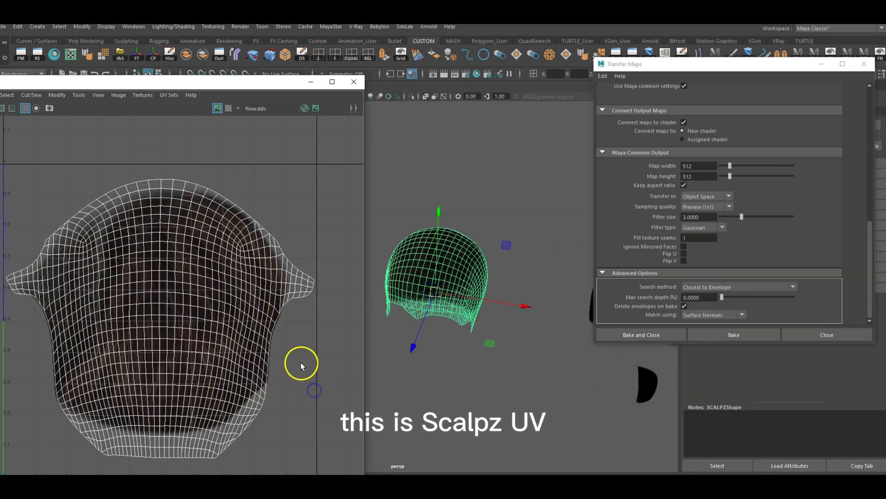
pyautogui.click(550, 346)
pyautogui.click(320, 87)
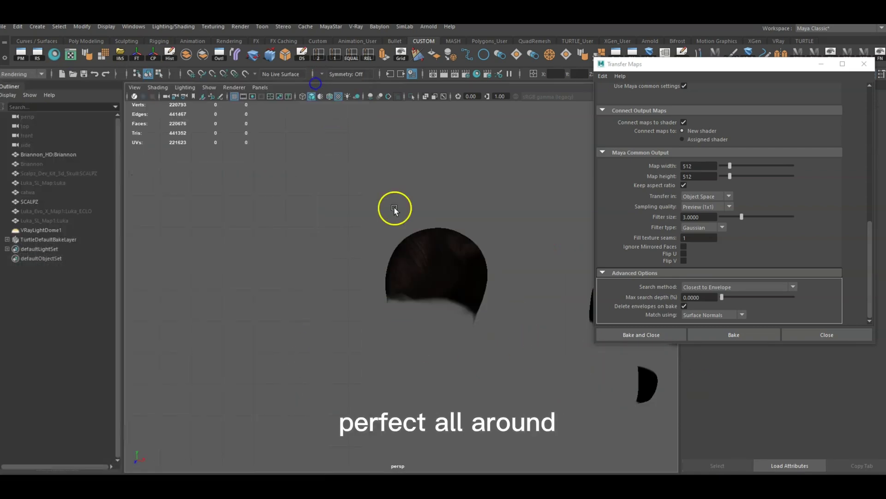
# - Inspect the baked hair texture on the SCALPZ mesh from several angles against the source head
pyautogui.keyDown('alt'); pyautogui.moveTo(443, 291); pyautogui.dragTo(378, 271); pyautogui.keyUp('alt')
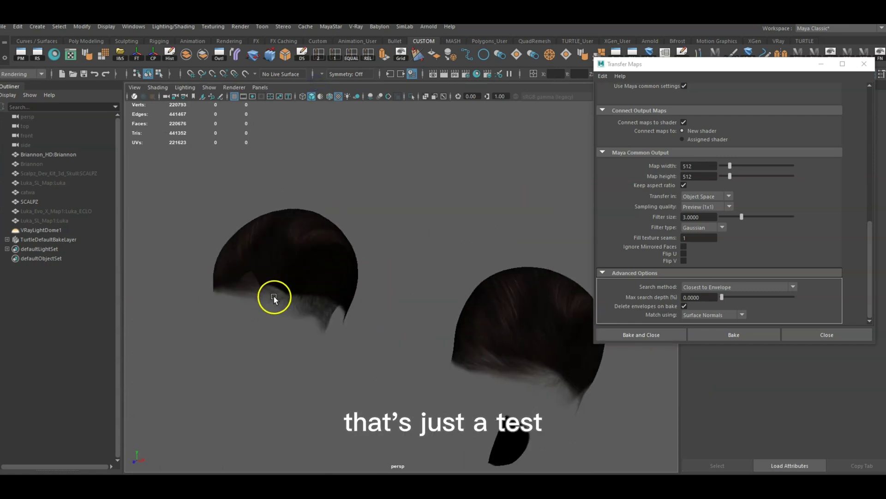
pyautogui.keyDown('alt'); pyautogui.moveTo(273, 297); pyautogui.dragTo(408, 318, button='middle'); pyautogui.keyUp('alt')
pyautogui.keyDown('alt'); pyautogui.moveTo(407, 318); pyautogui.dragTo(655, 311, button='right'); pyautogui.keyUp('alt')
pyautogui.press('[')
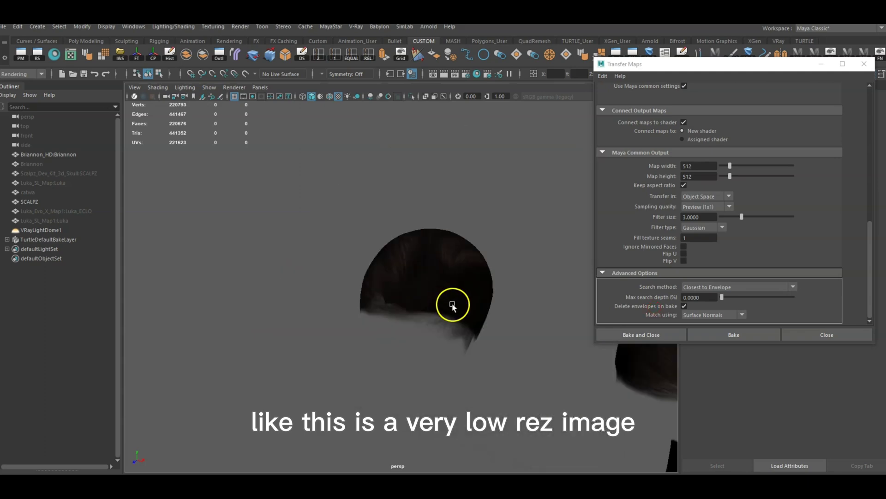
pyautogui.keyDown('alt'); pyautogui.moveTo(455, 301); pyautogui.dragTo(321, 263); pyautogui.keyUp('alt')
pyautogui.keyDown('alt'); pyautogui.moveTo(321, 263); pyautogui.dragTo(401, 258, button='middle'); pyautogui.keyUp('alt')
pyautogui.click(485, 313)
pyautogui.scroll(3, 470, 327)
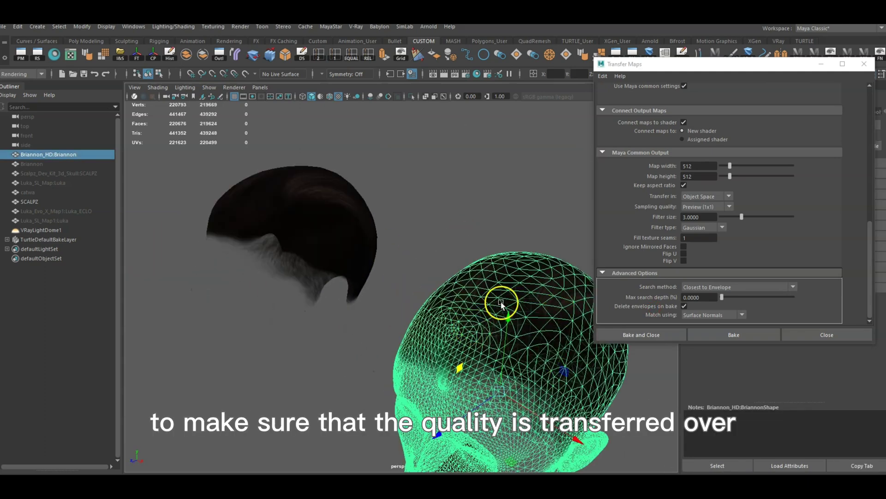
pyautogui.click(430, 273)
pyautogui.keyDown('alt'); pyautogui.moveTo(430, 273); pyautogui.dragTo(463, 232); pyautogui.keyUp('alt')
# - Set the output map width and height to 2048 and the sampling quality to High (8x8)
pyautogui.click(686, 165)
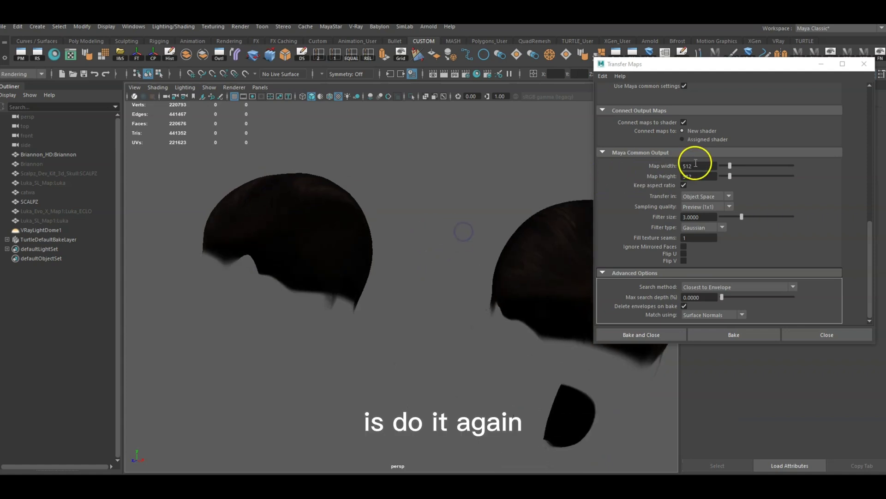
pyautogui.write('2048')
pyautogui.press('Tab')
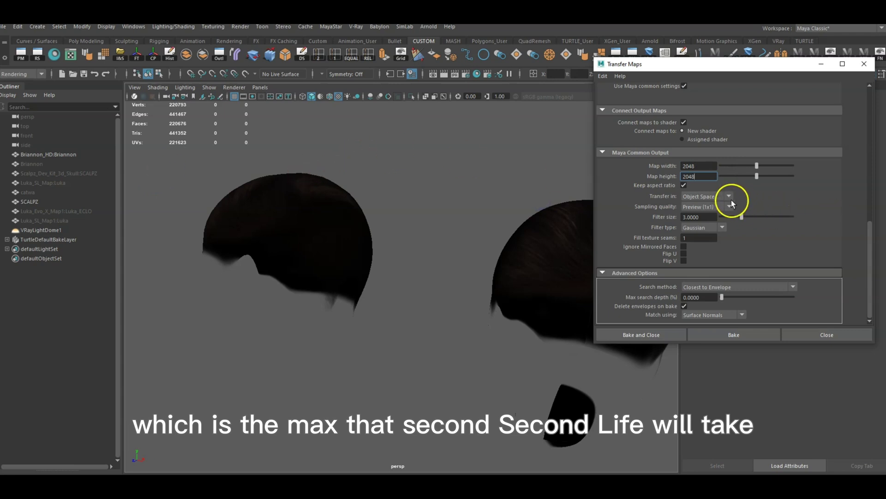
pyautogui.press('Return')
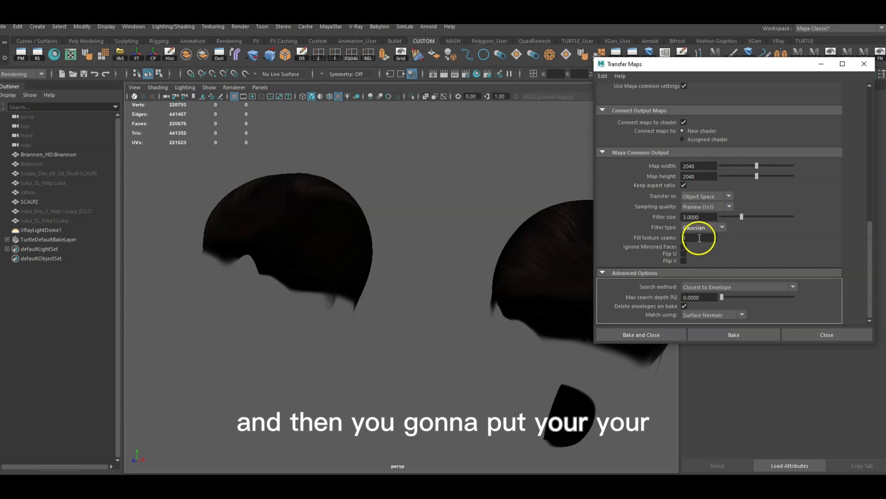
pyautogui.click(723, 207)
pyautogui.click(702, 243)
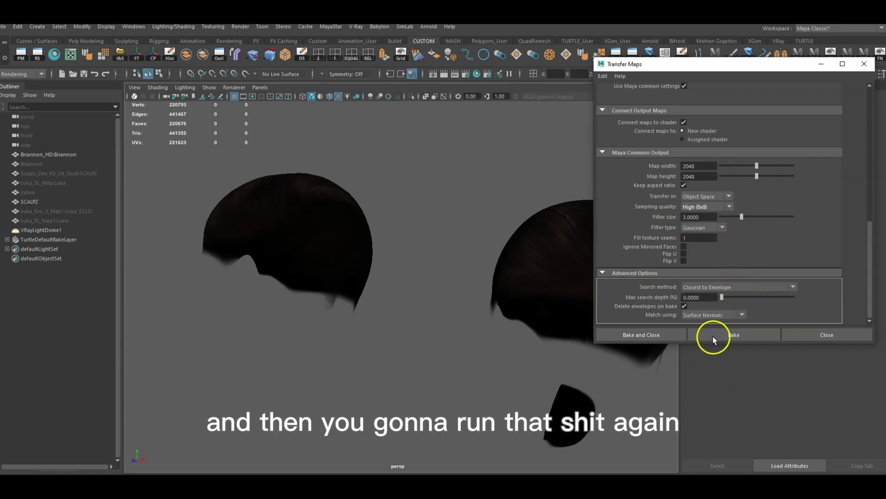
# - Check the target and source mesh entries and bake the transfer maps again
pyautogui.scroll(10, 715, 174)
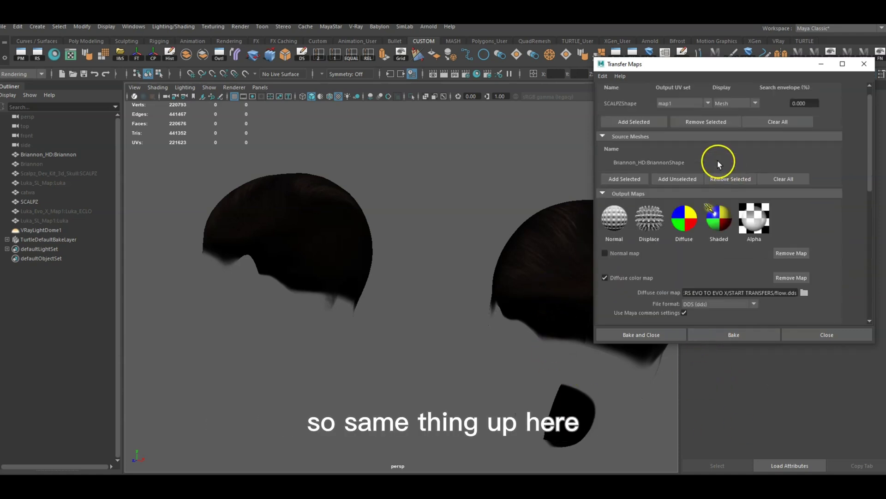
pyautogui.scroll(2, 717, 161)
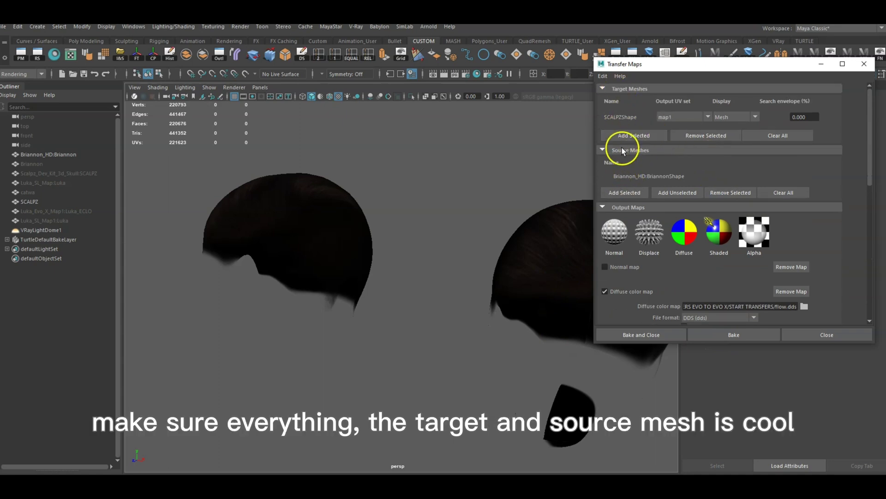
pyautogui.keyDown('alt'); pyautogui.moveTo(467, 263); pyautogui.dragTo(429, 261); pyautogui.keyUp('alt')
pyautogui.click(734, 335)
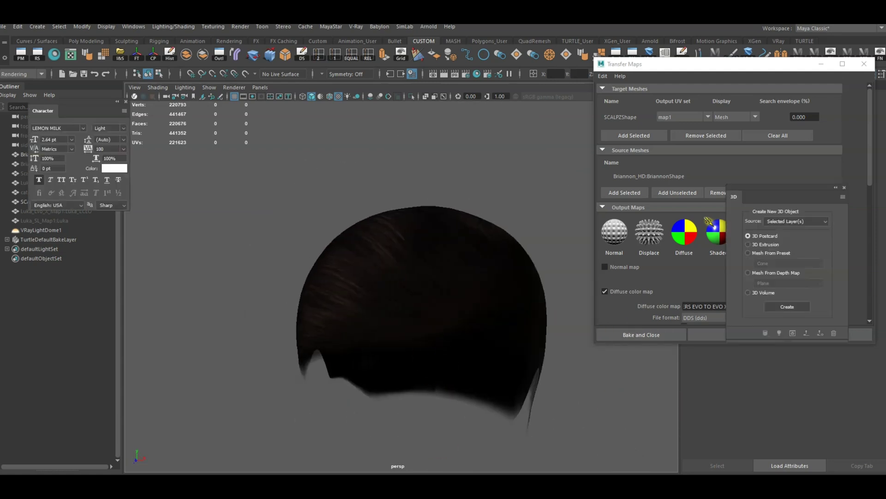
# - Switch to Photoshop and open the baked flow.dds texture from the START TRANSFERS folder
pyautogui.moveTo(473, 474); pyautogui.dragTo(485, 51)
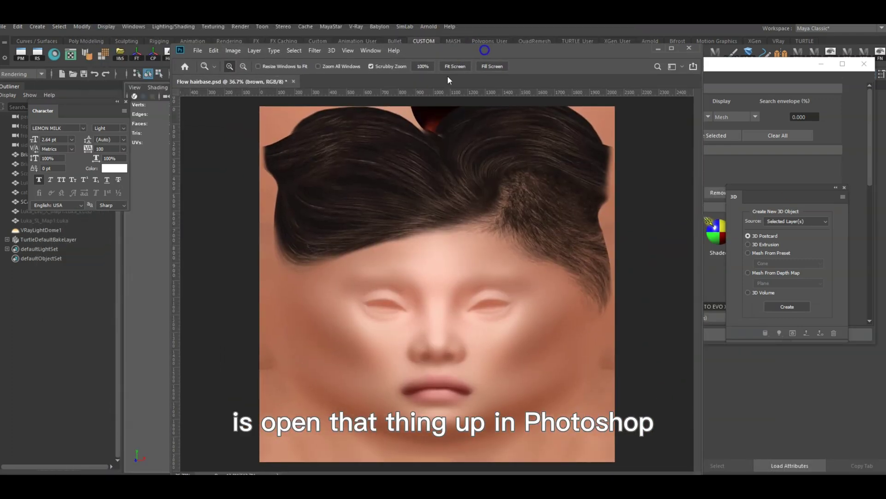
pyautogui.click(196, 51)
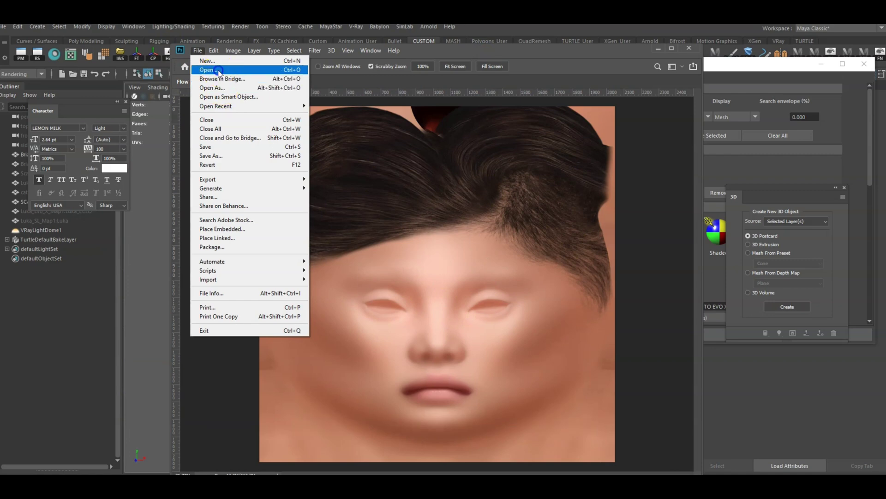
pyautogui.click(219, 72)
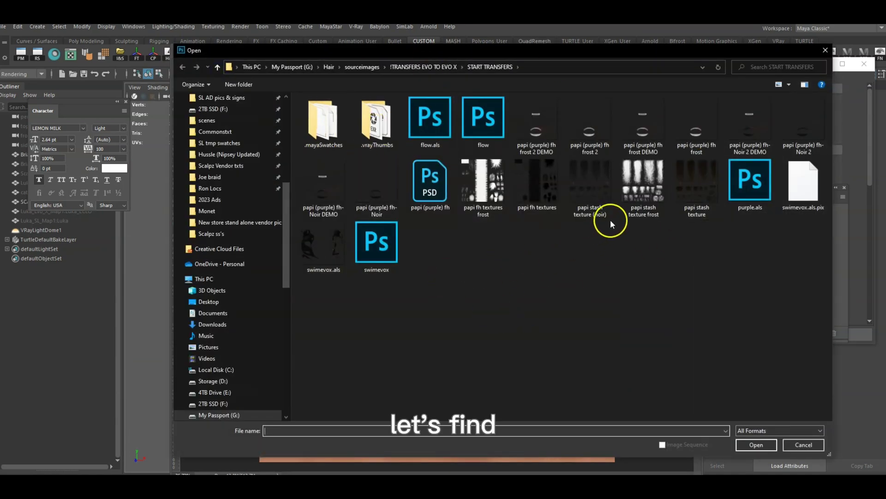
pyautogui.click(442, 69)
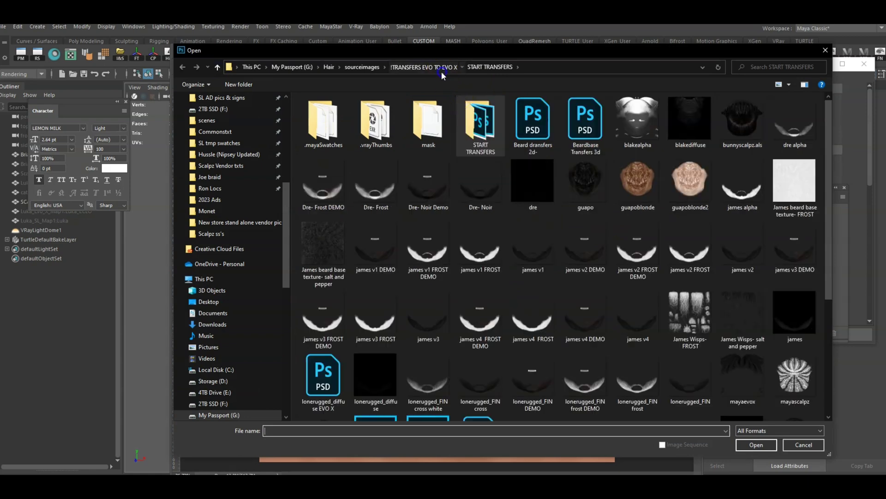
pyautogui.doubleClick(487, 142)
pyautogui.doubleClick(482, 118)
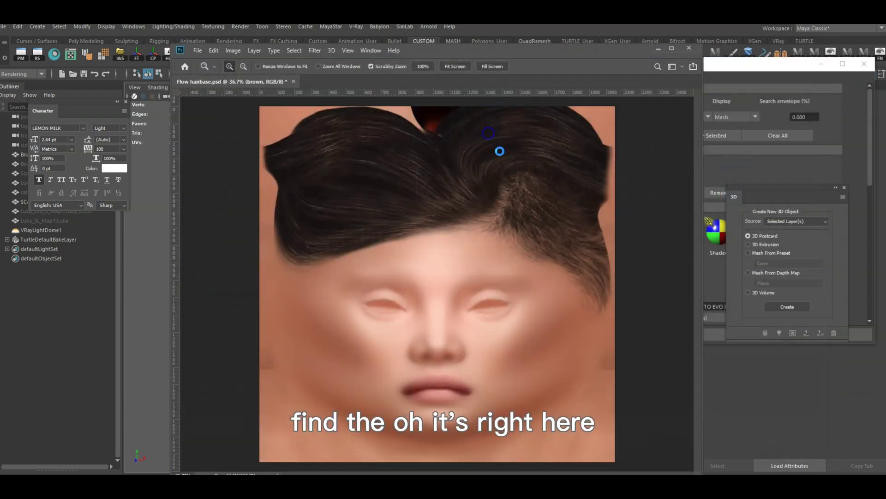
pyautogui.click(418, 236)
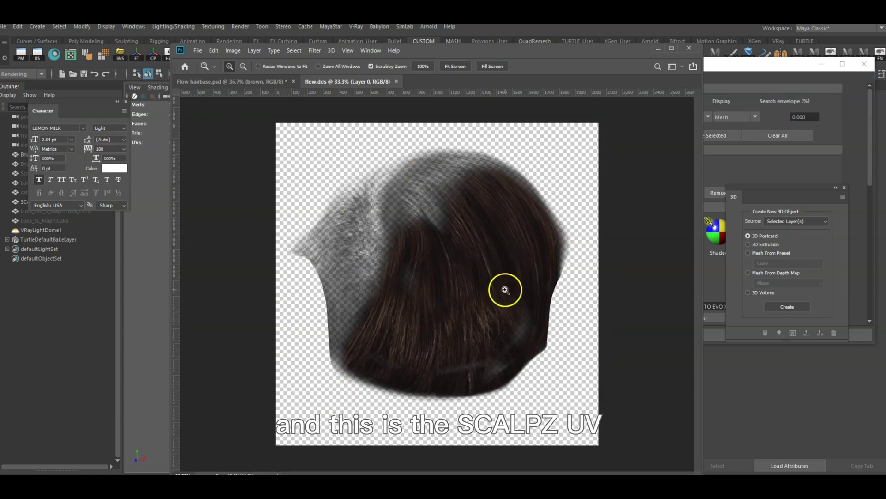
# - Add a white-filled layer beneath the hair layer in flow.dds and move the Layers panel clear of the canvas
pyautogui.moveTo(396, 230); pyautogui.dragTo(406, 228)
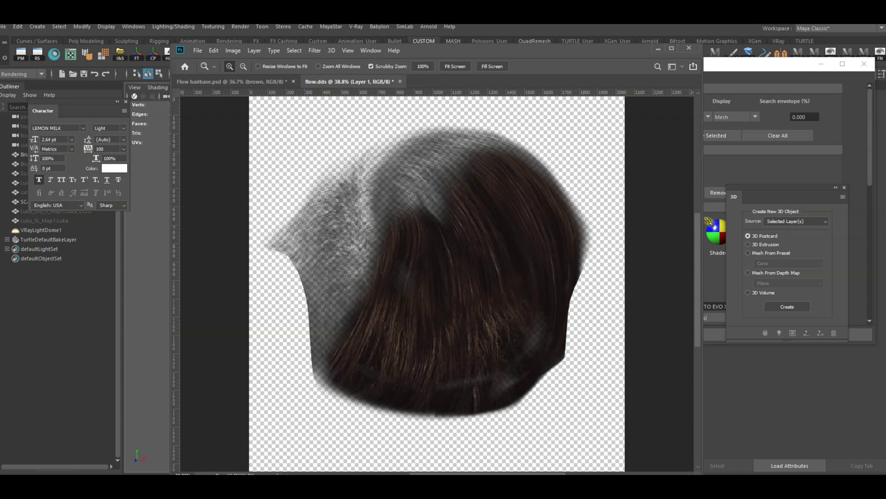
pyautogui.press('F7')
pyautogui.moveTo(353, 154); pyautogui.dragTo(481, 137)
pyautogui.hotkey('alt', 'BackSpace')
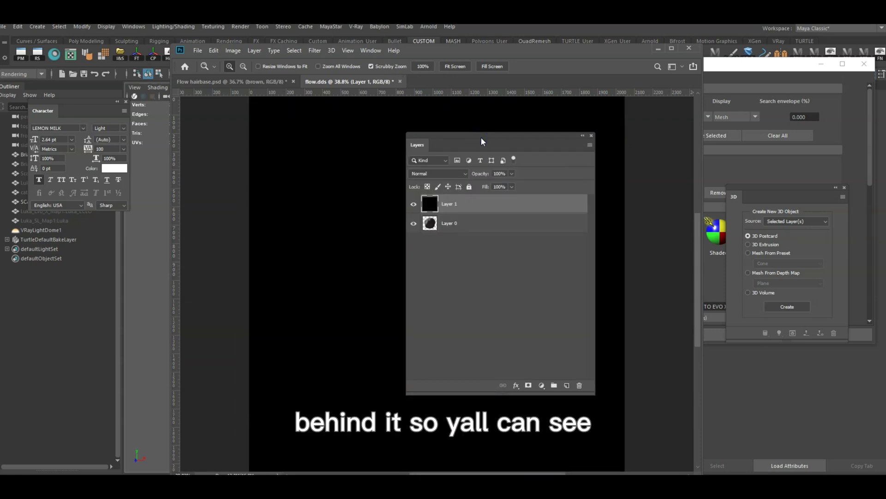
pyautogui.hotkey('ctrl', 'BackSpace')
pyautogui.moveTo(459, 203); pyautogui.dragTo(453, 267)
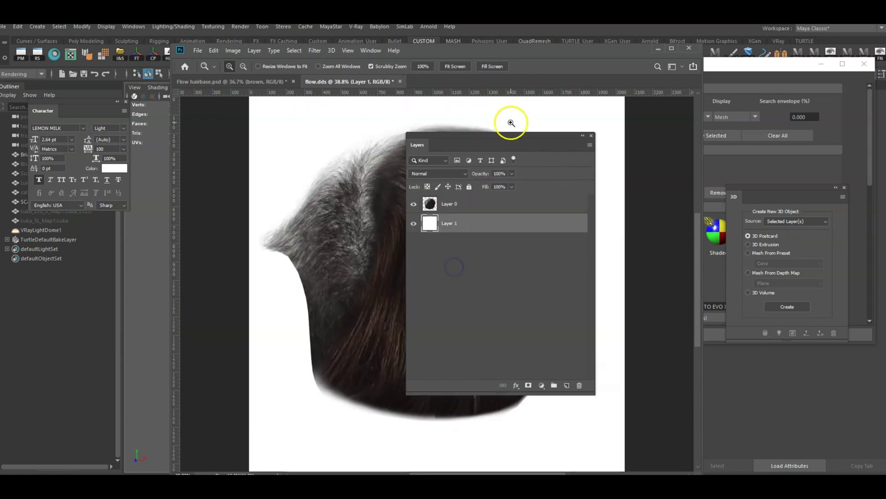
pyautogui.moveTo(506, 133); pyautogui.dragTo(774, 176)
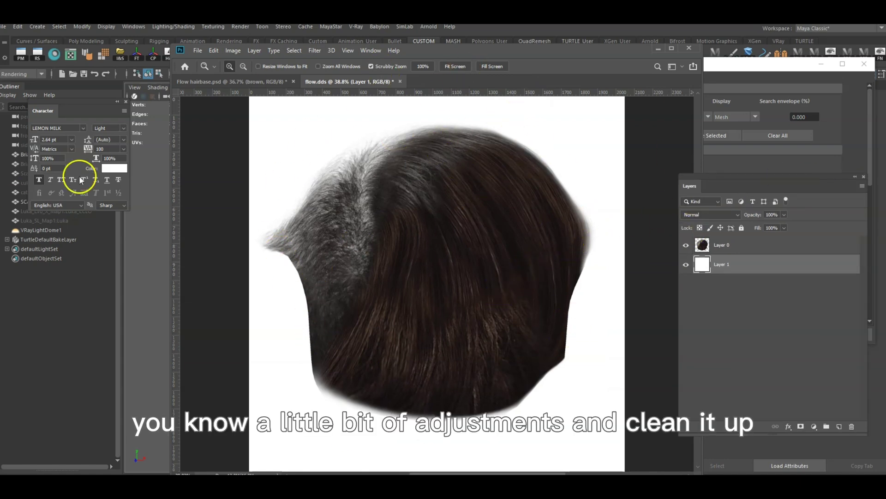
# - Compare flow.dds with the original Flow hairbase.psd, and return to Maya to inspect both textured meshes
pyautogui.click(252, 82)
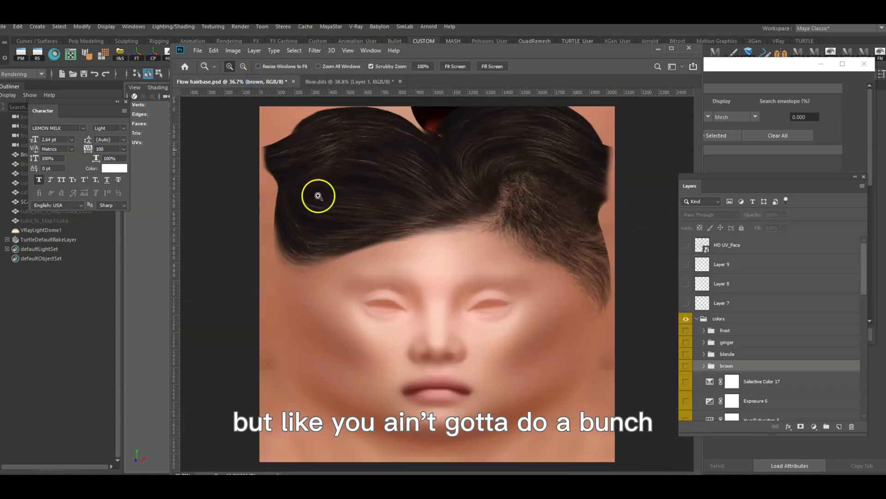
pyautogui.click(354, 81)
pyautogui.moveTo(577, 49); pyautogui.dragTo(885, 300)
pyautogui.scroll(-7, 397, 270)
pyautogui.scroll(2, 508, 313)
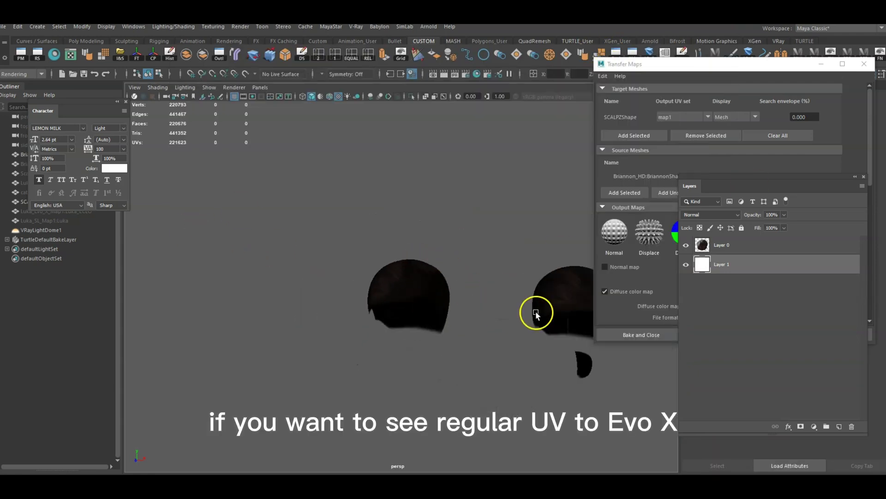
pyautogui.keyDown('alt'); pyautogui.moveTo(577, 323); pyautogui.dragTo(511, 389); pyautogui.keyUp('alt')
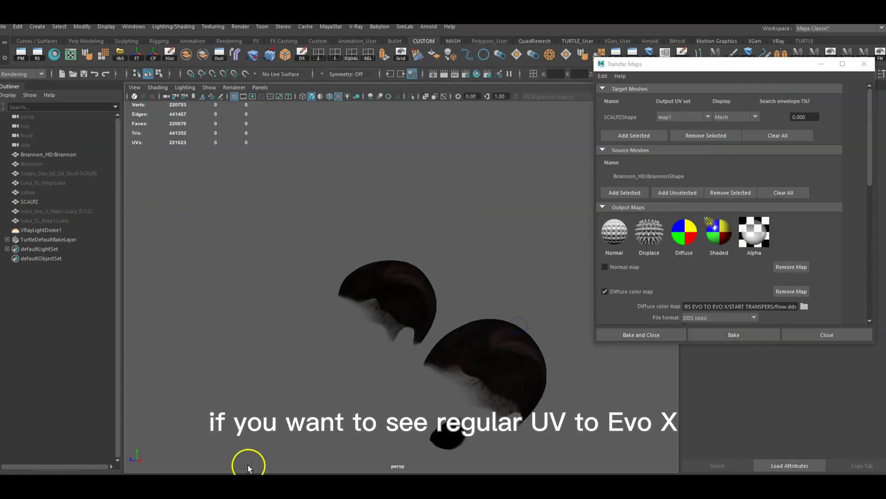
pyautogui.keyDown('alt'); pyautogui.moveTo(429, 399); pyautogui.dragTo(424, 352); pyautogui.keyUp('alt')
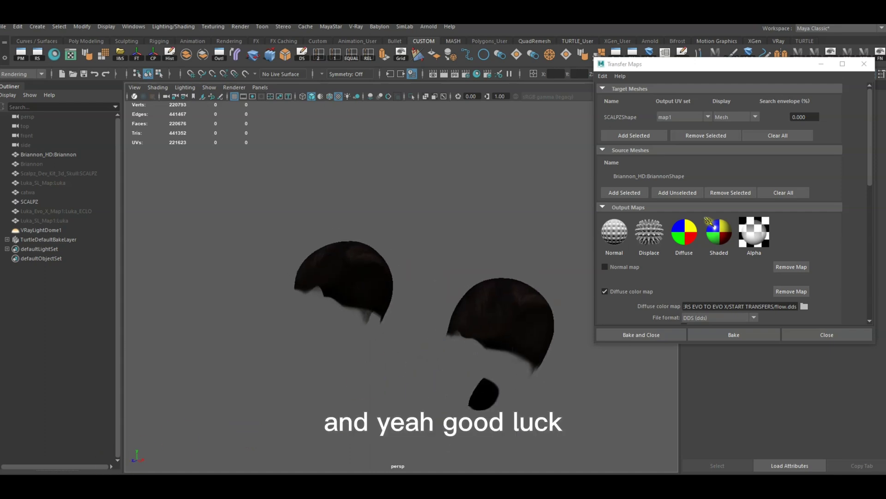